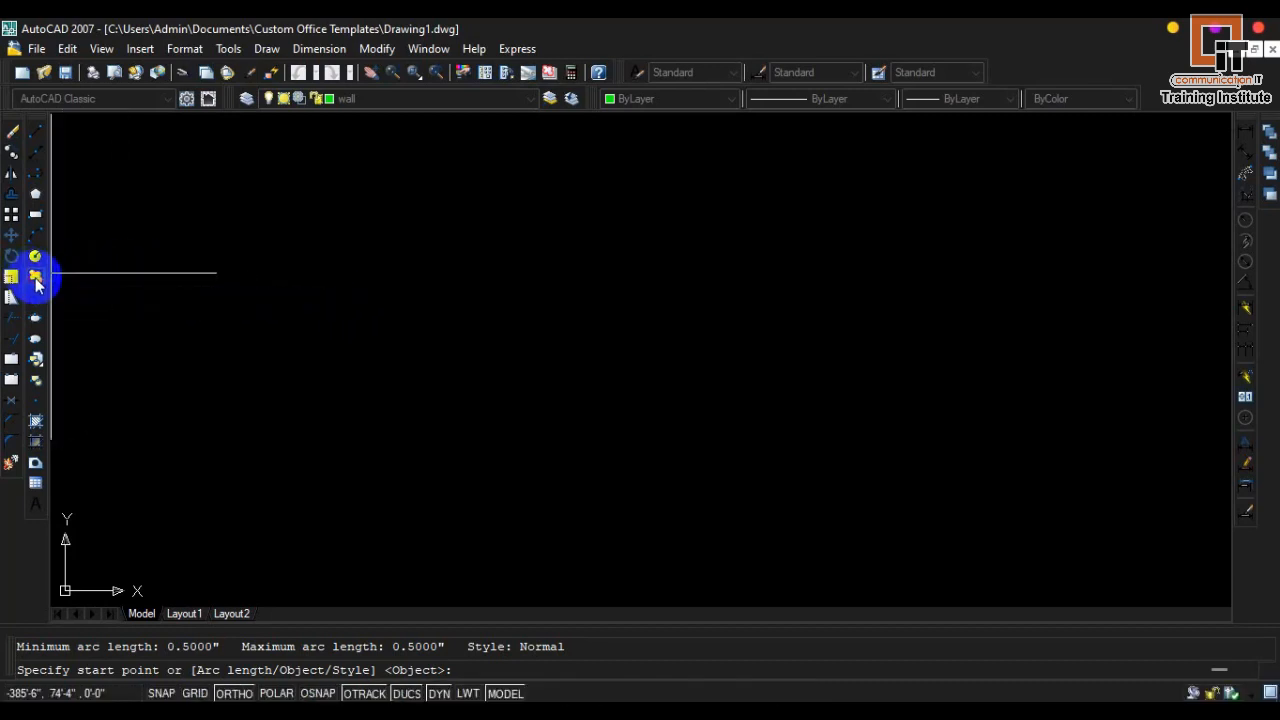
- Draw a freehand looping revision cloud in the empty area, keeping its direction unreversed
click(181, 261)
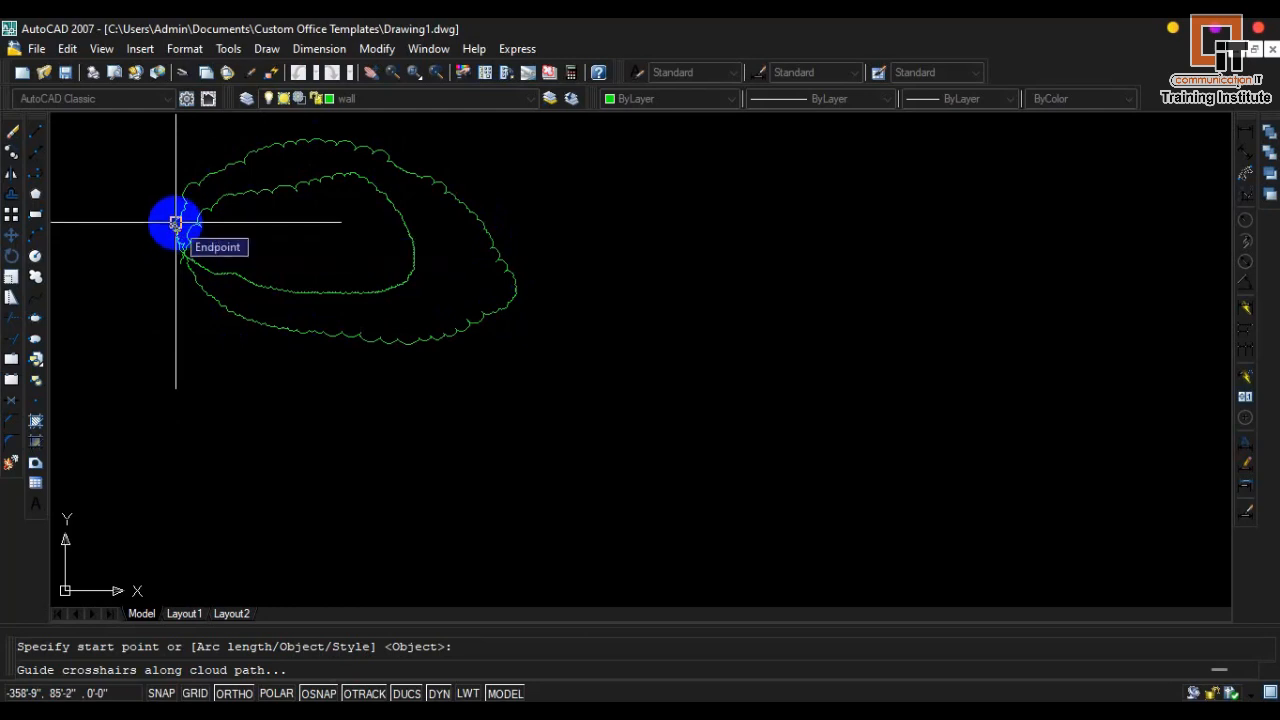
key(Return)
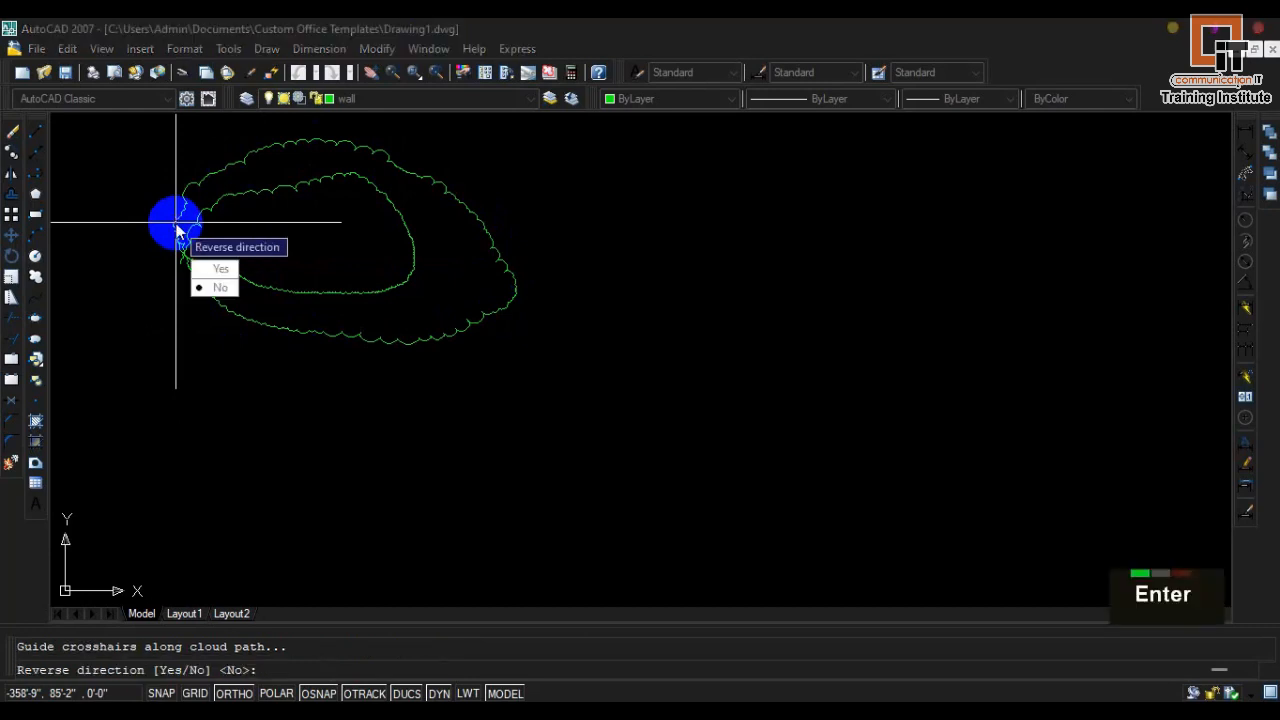
key(Return)
key(Return)
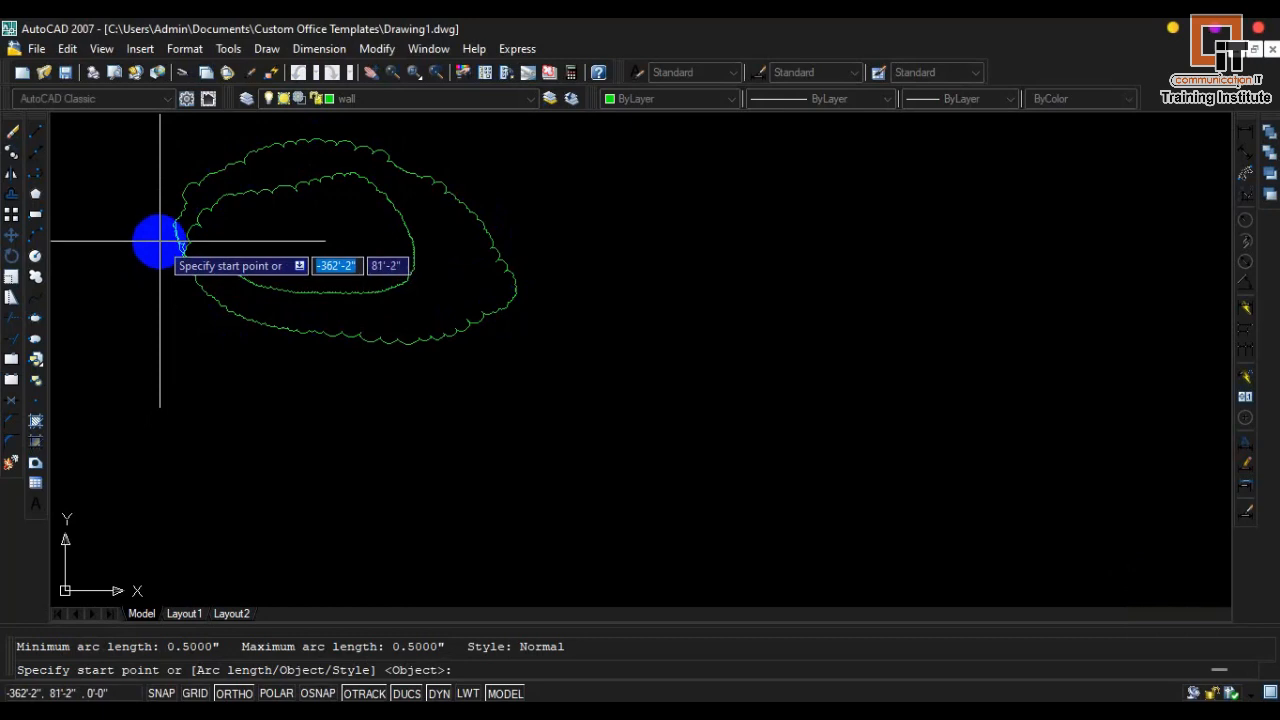
scroll(161, 178, down, 2)
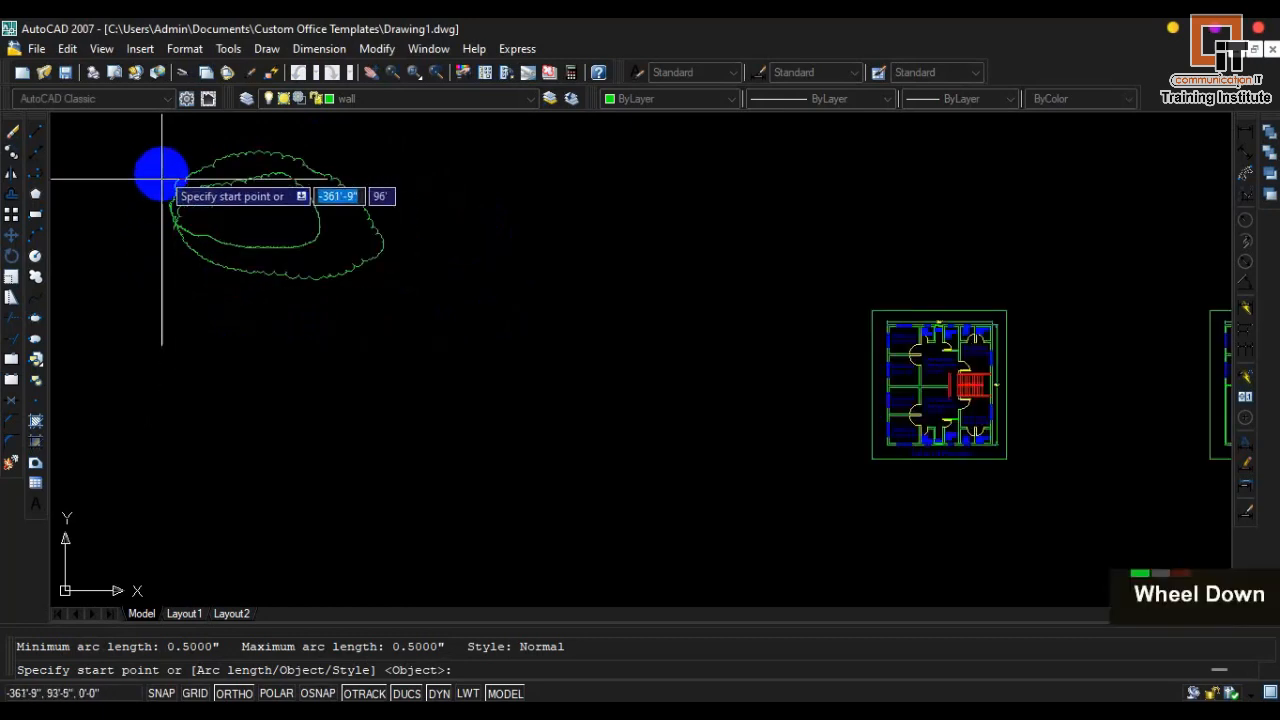
middle_drag(162, 179, 185, 286)
click(142, 232)
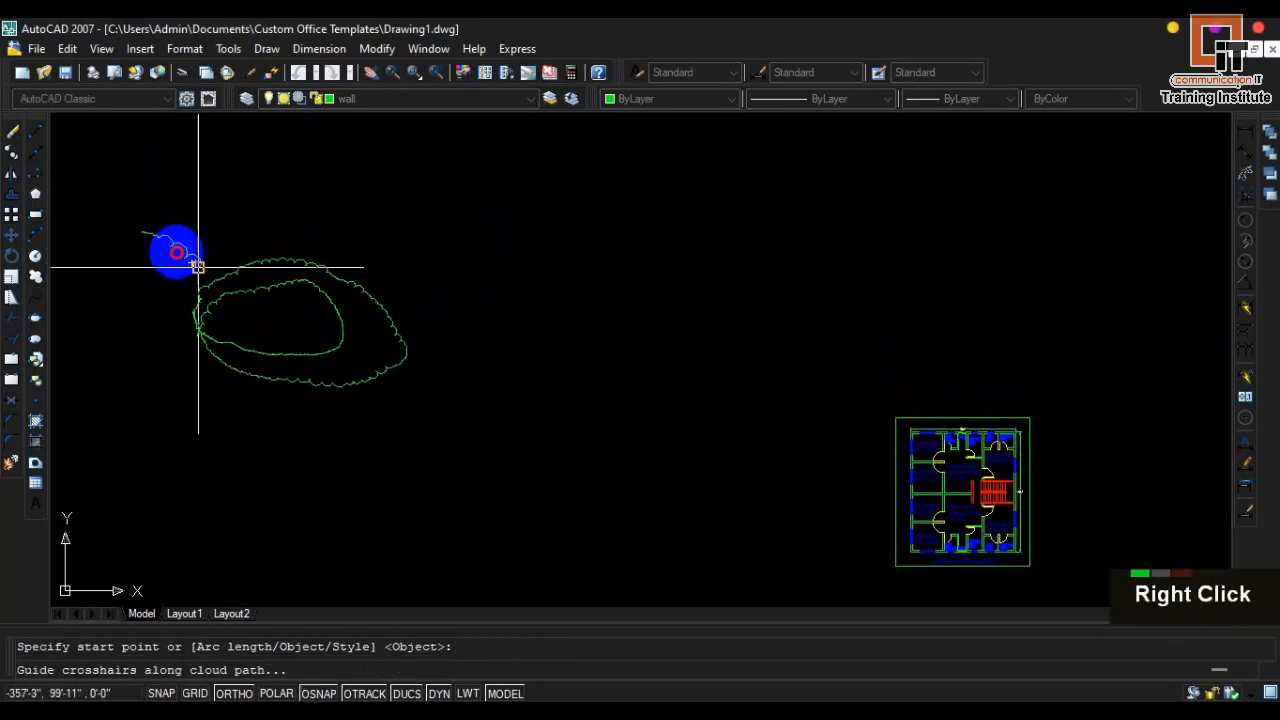
key(Escape)
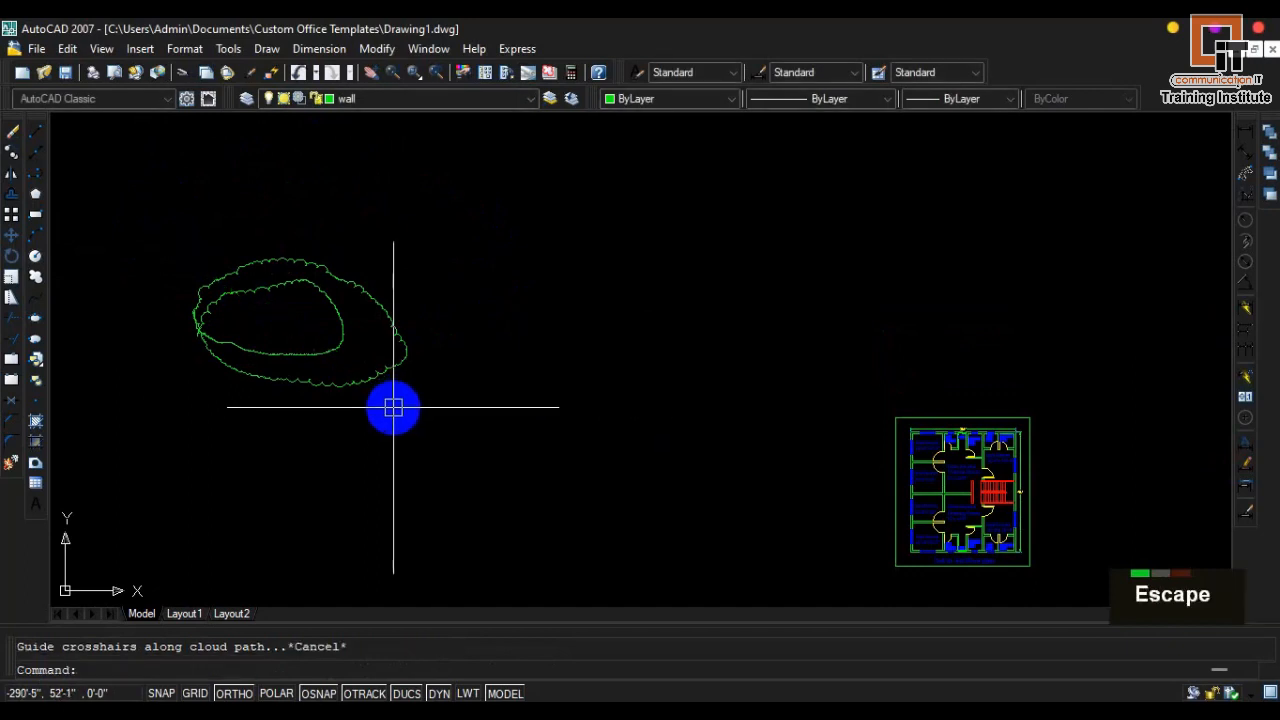
- Delete the freehand revision cloud
click(134, 163)
click(447, 450)
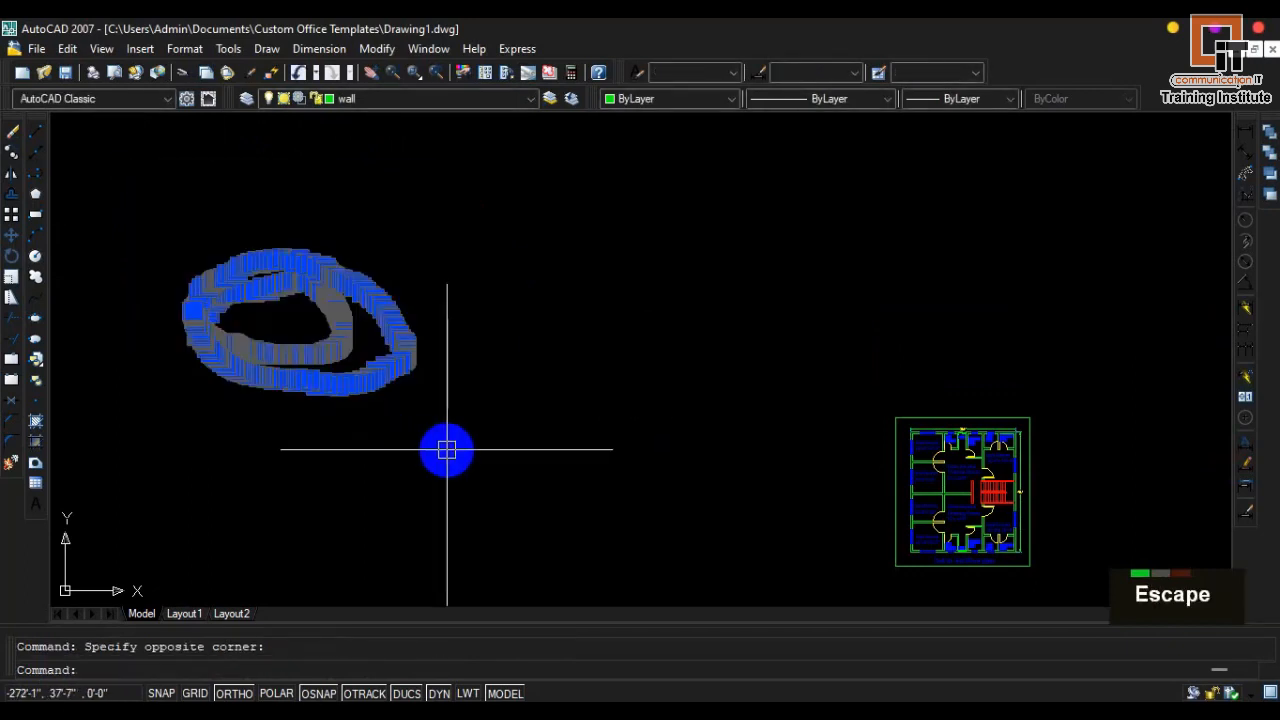
key(Delete)
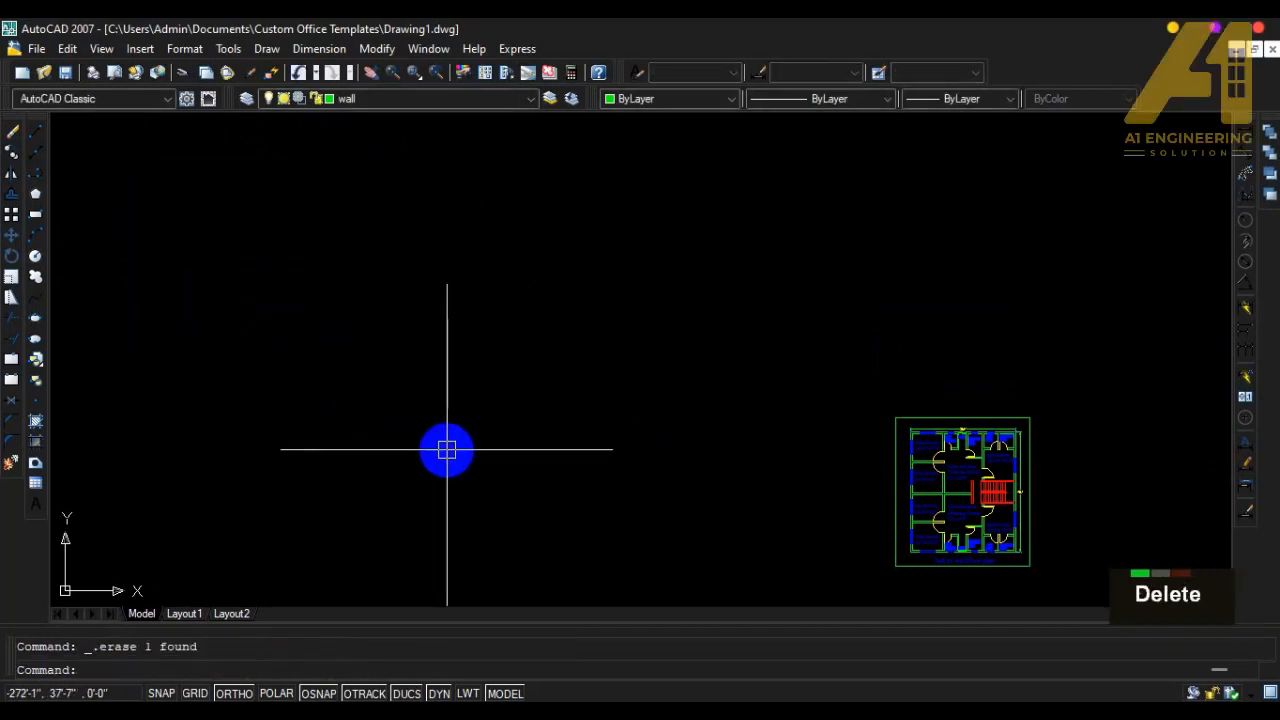
- Try to draw a wavy spline through several alternating high and low points across the empty area
click(35, 302)
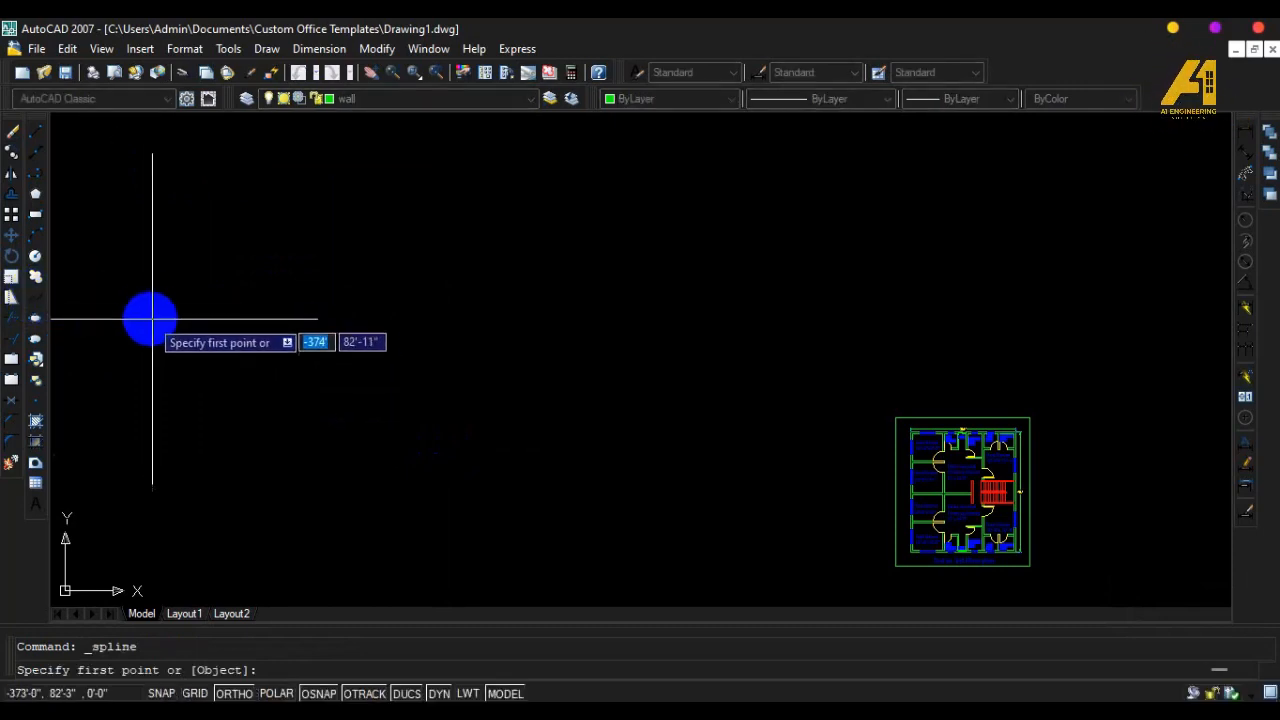
click(153, 319)
click(274, 244)
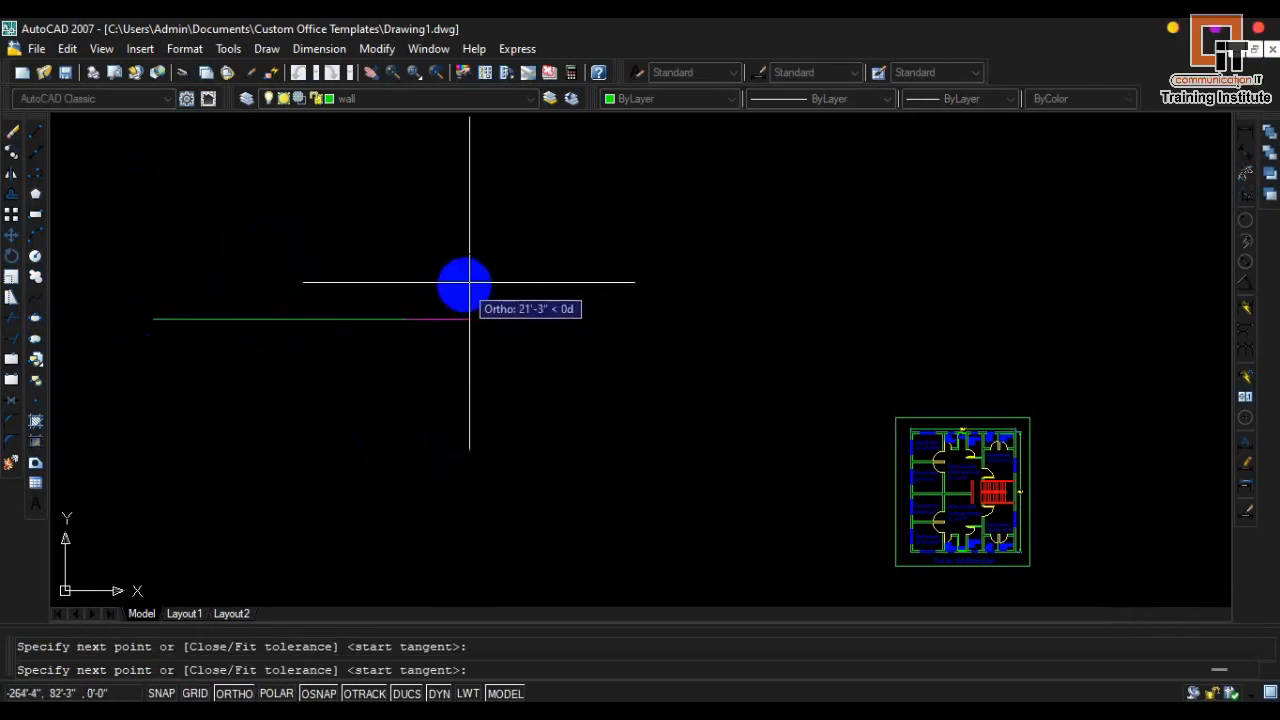
click(563, 282)
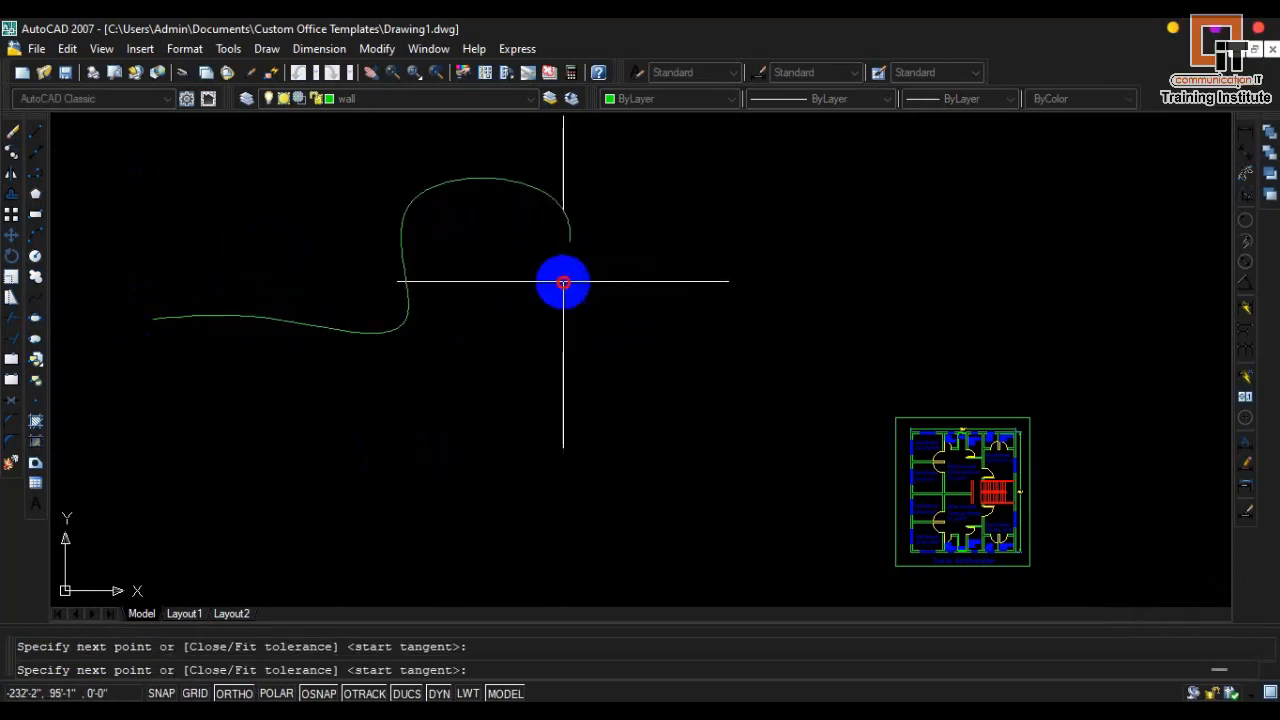
click(692, 226)
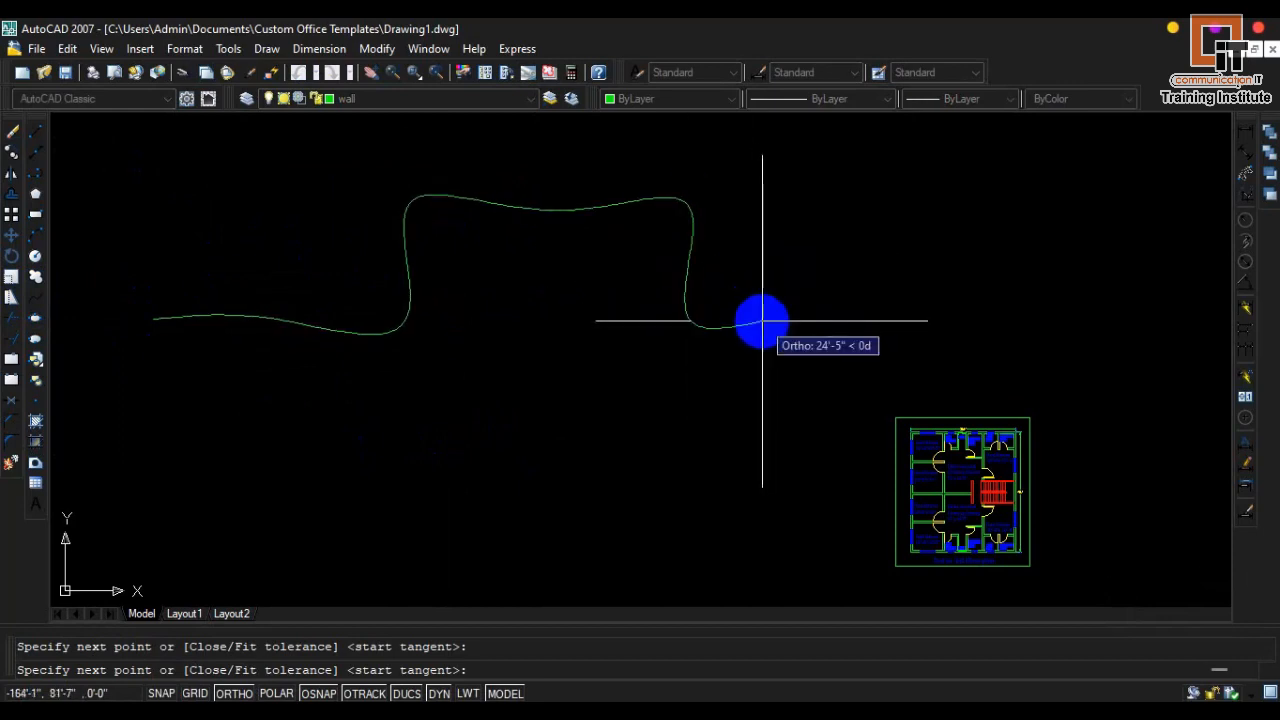
click(808, 236)
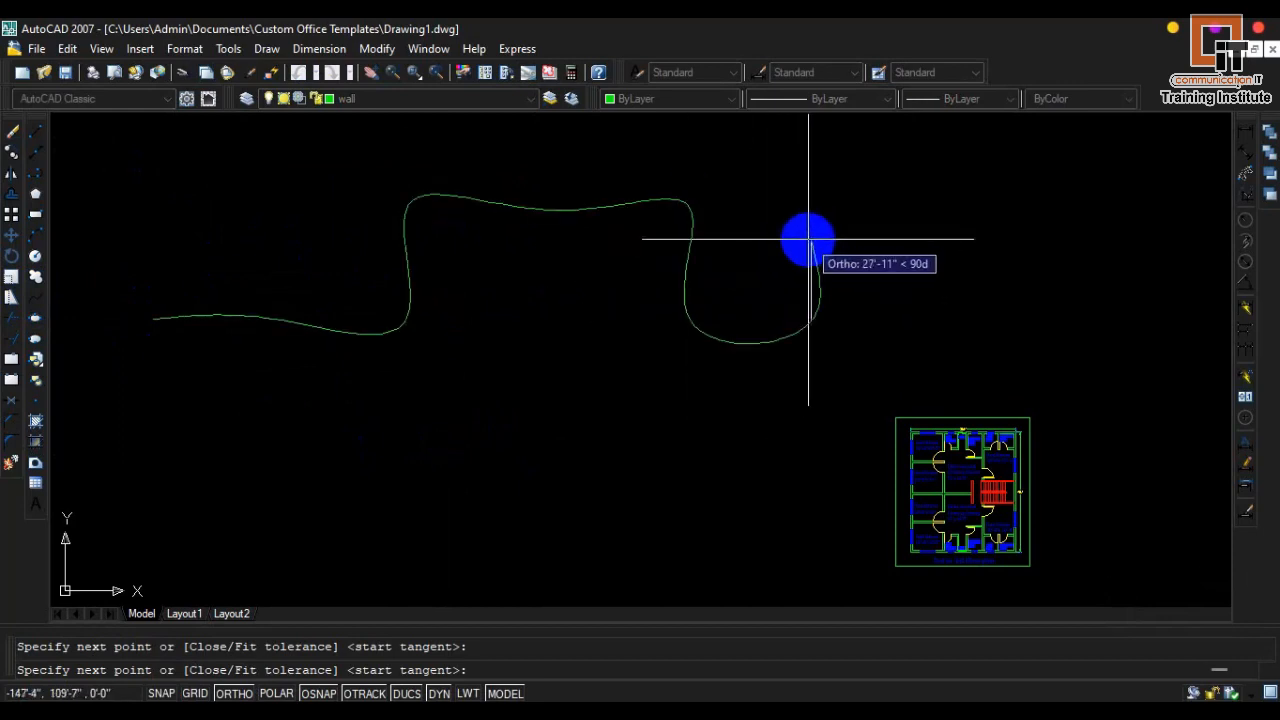
key(Escape)
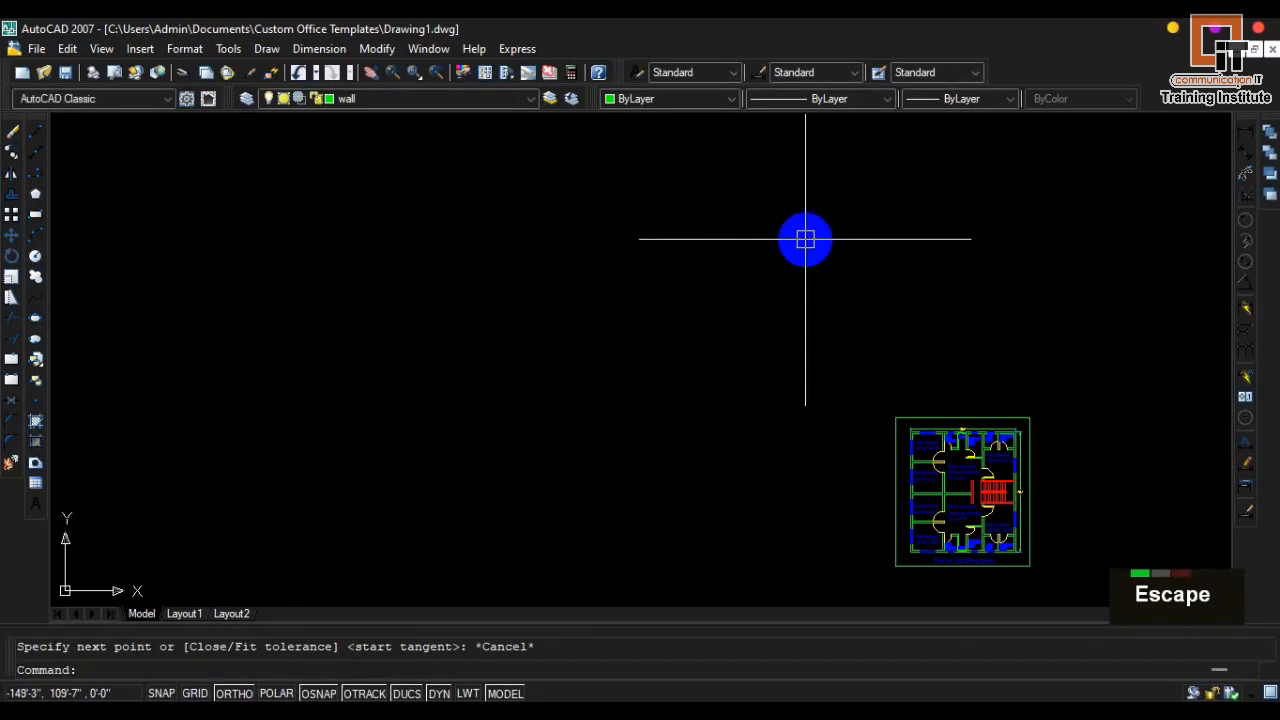
- Try to draw another spline that runs horizontally, doubles back on itself and curves upward
click(38, 298)
click(184, 307)
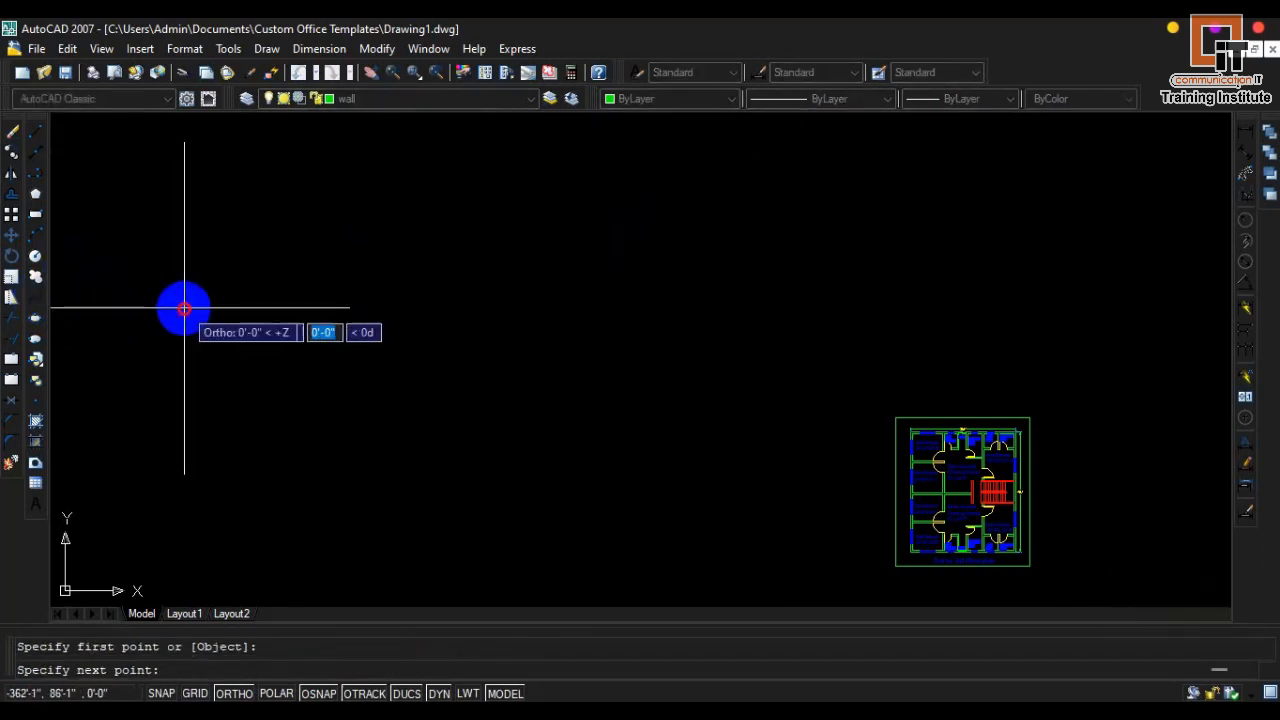
click(296, 217)
click(417, 257)
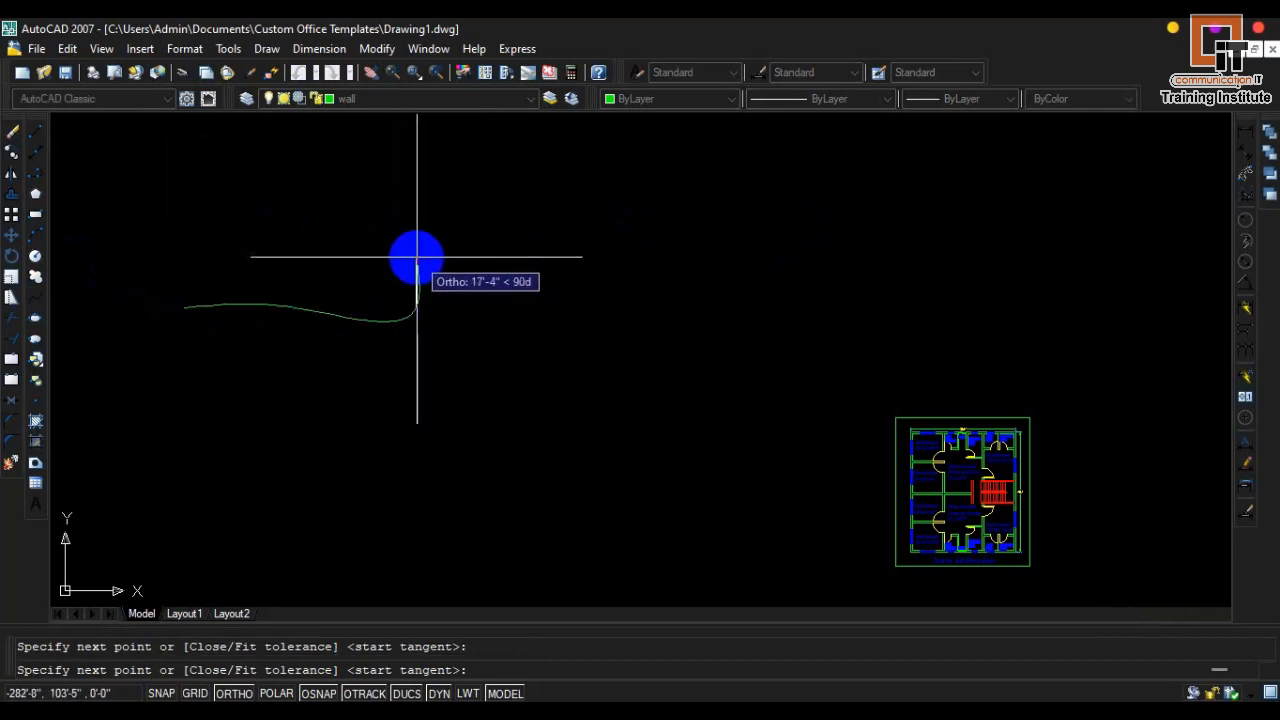
click(517, 301)
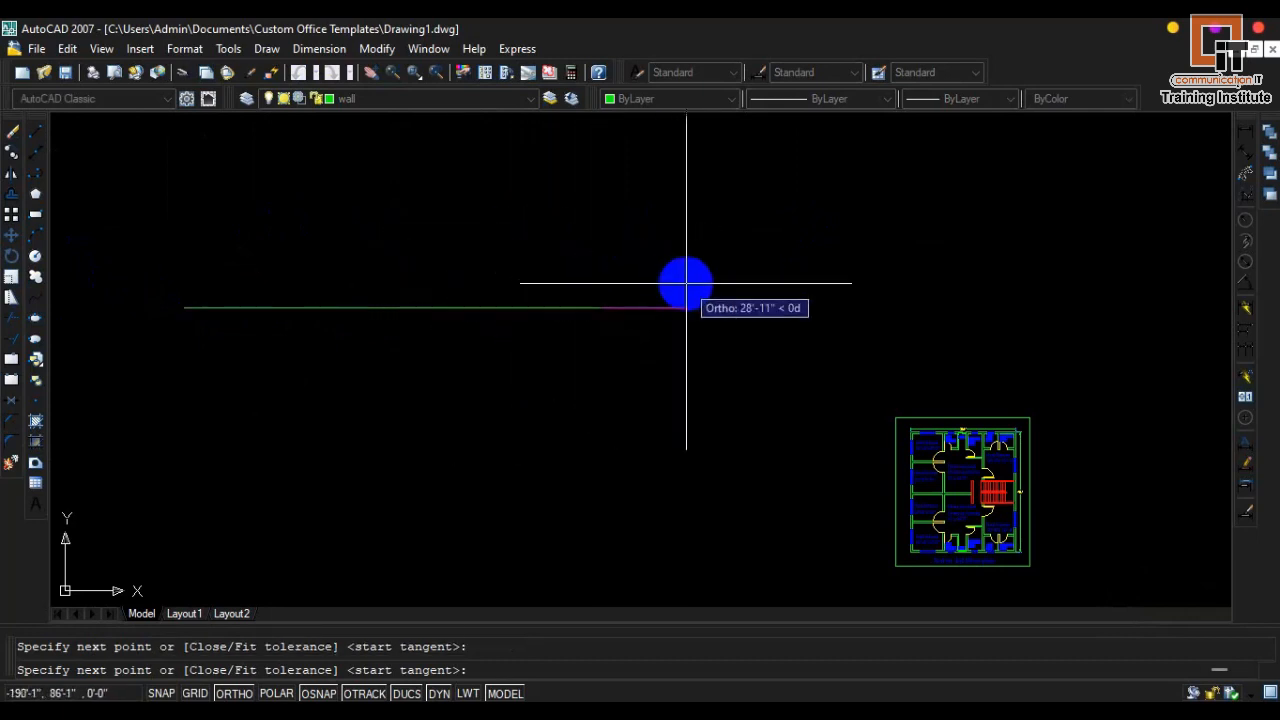
click(686, 284)
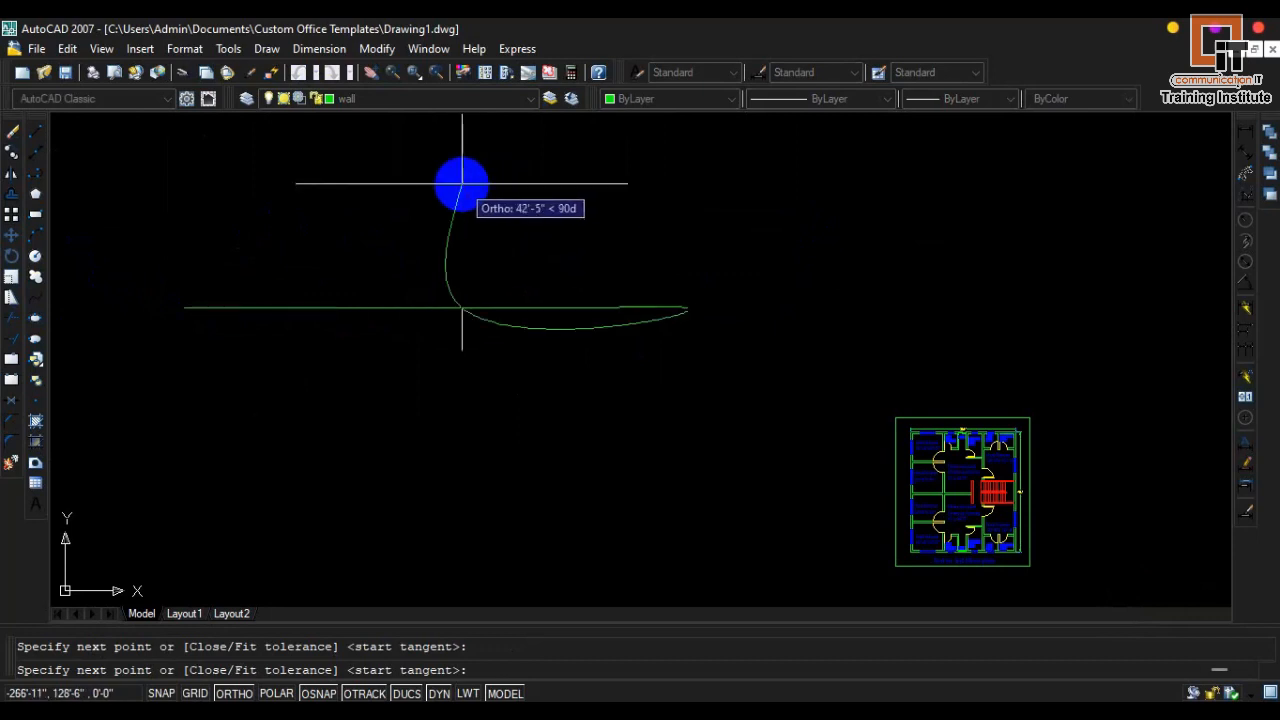
key(Escape)
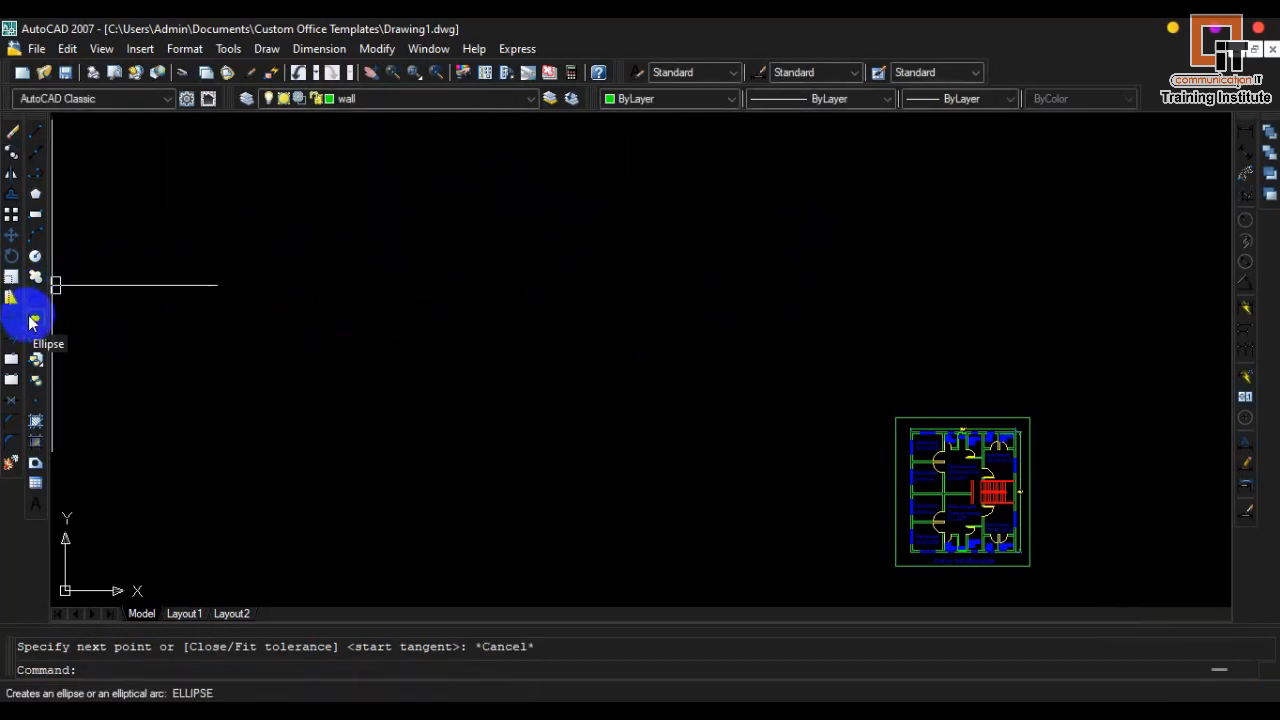
- Turn off dynamic UCS
click(31, 322)
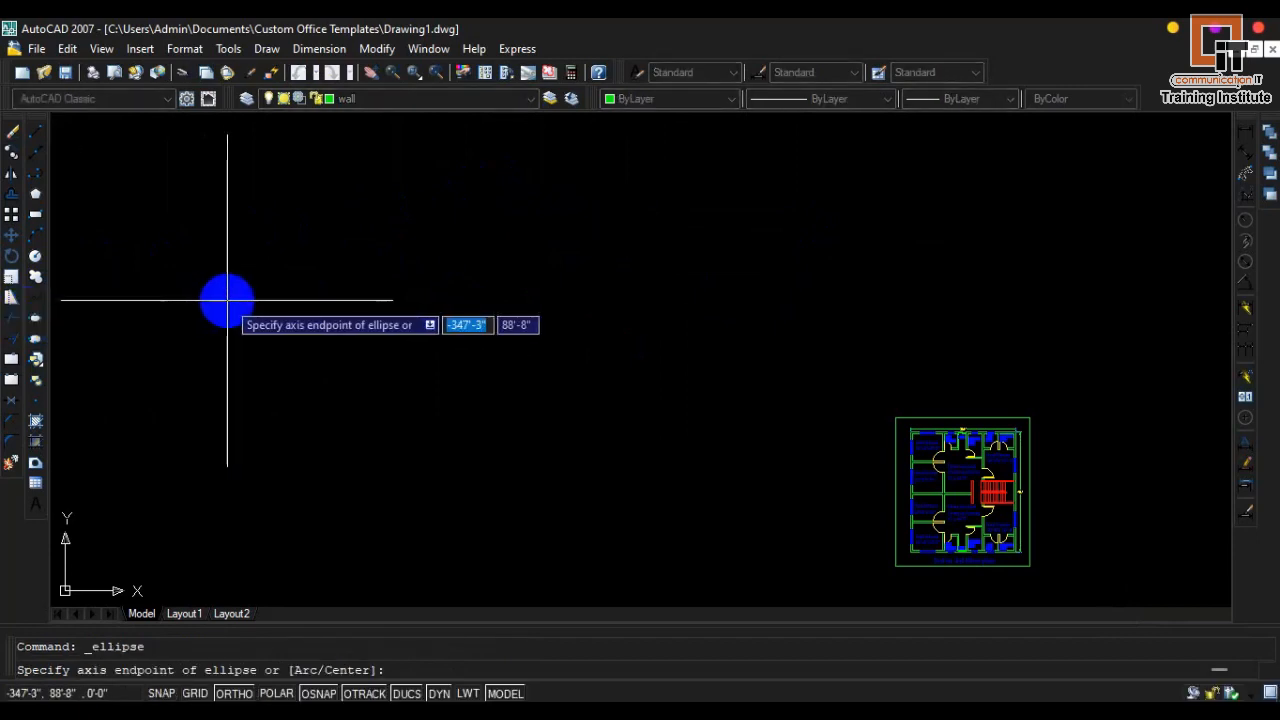
key(Escape)
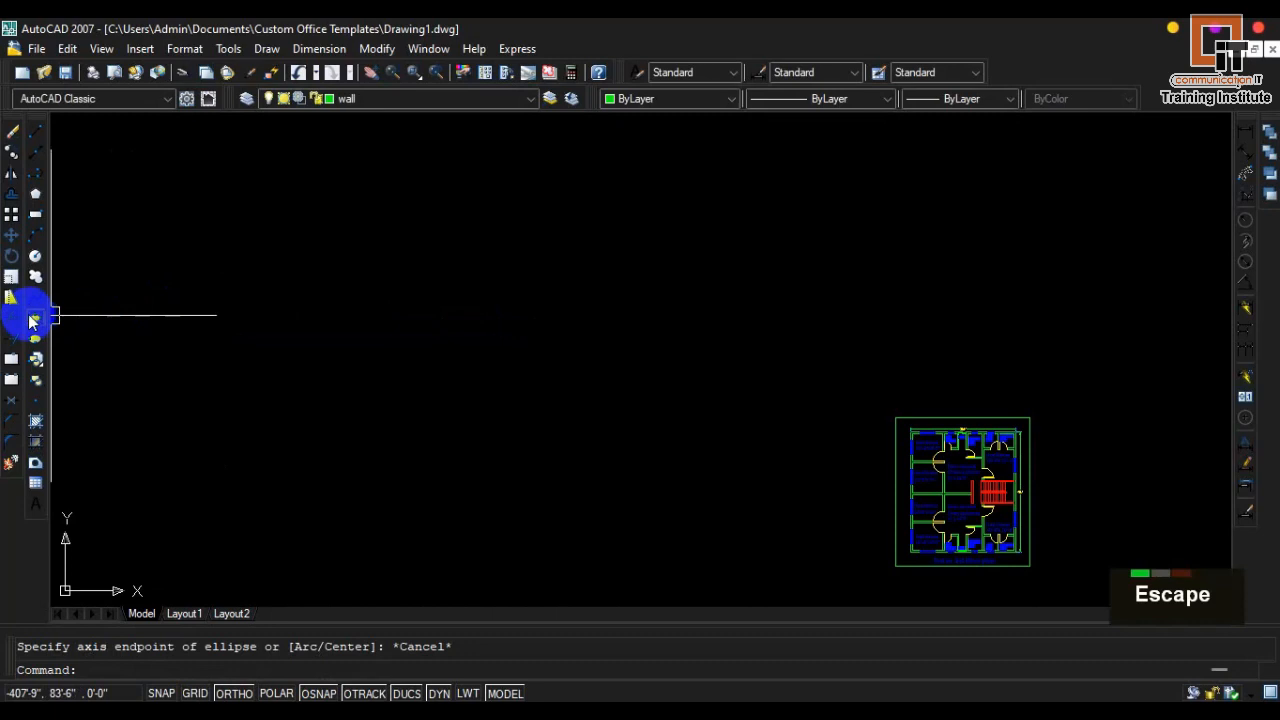
key(F6)
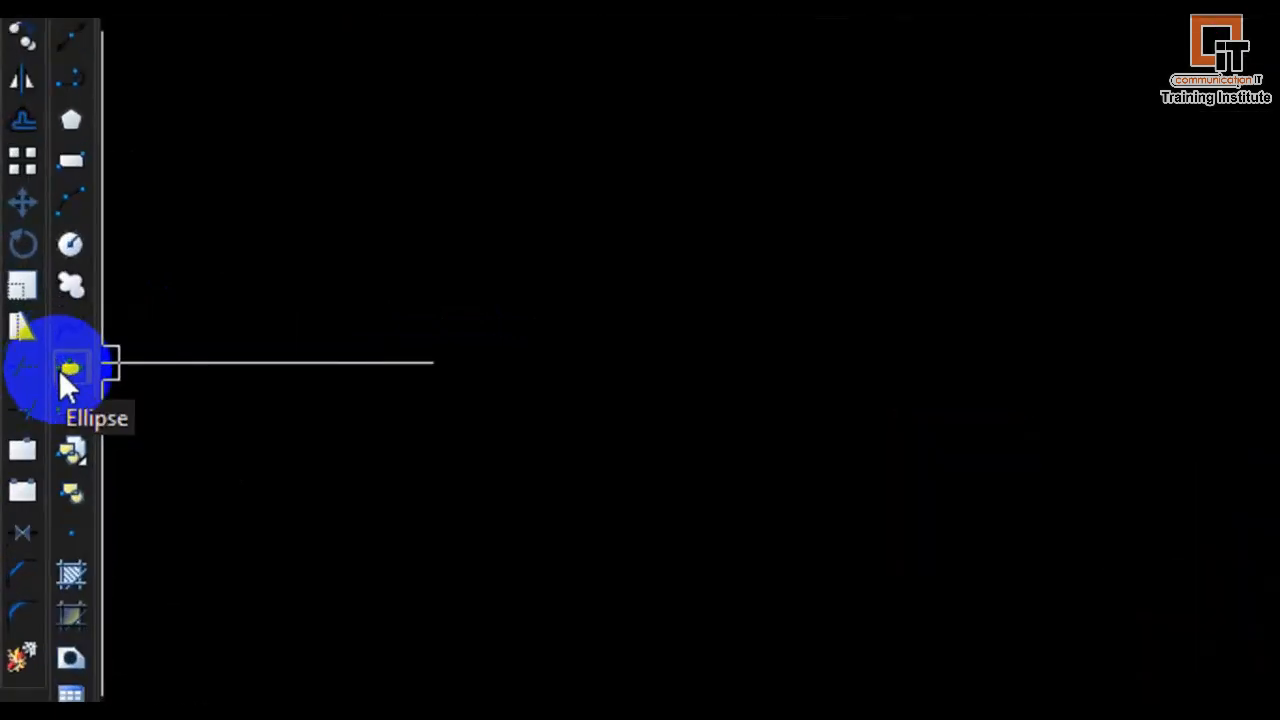
key(F5)
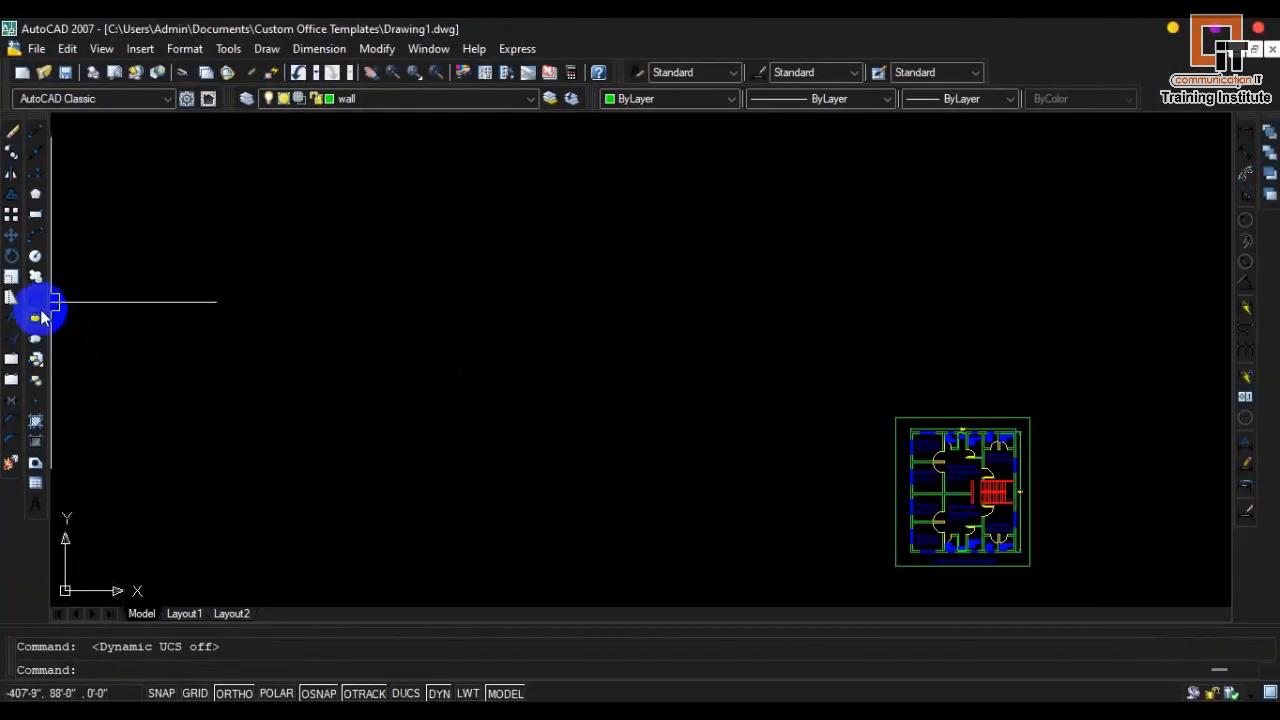
- Draw a tall ellipse left of the floor plan from a horizontal axis, with a vertical half-axis of about 61'
click(44, 341)
click(257, 322)
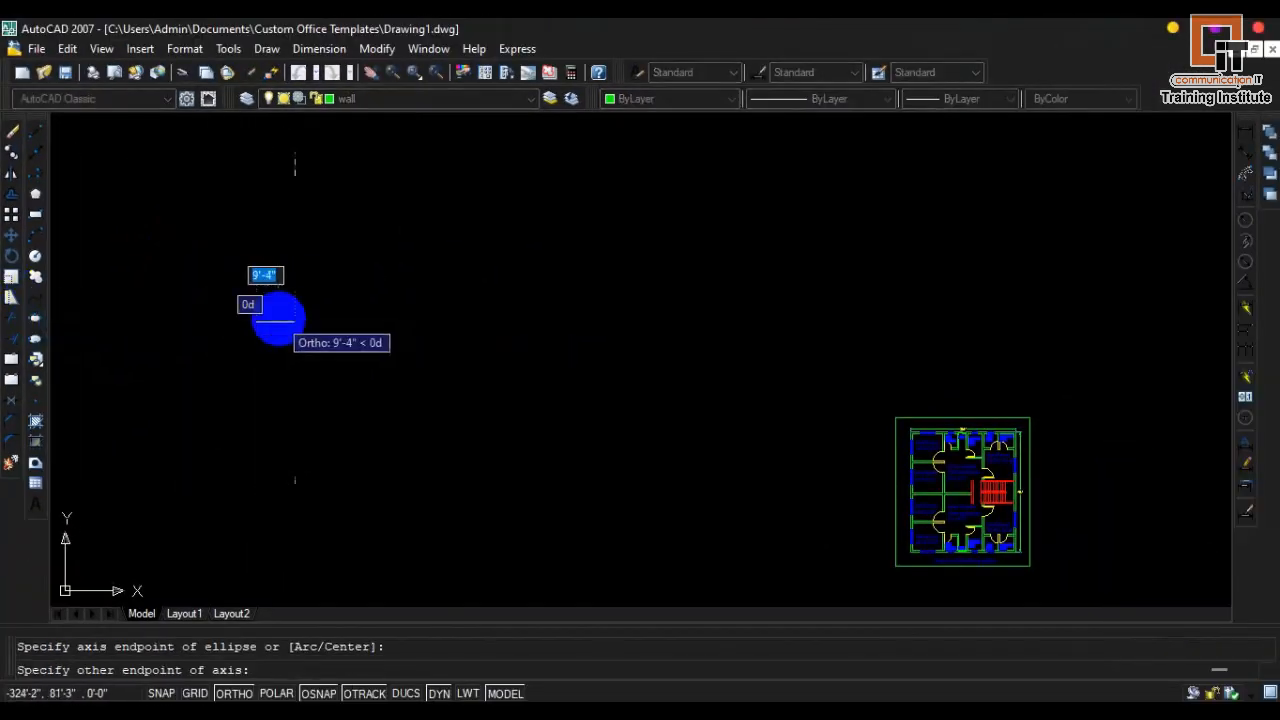
click(390, 322)
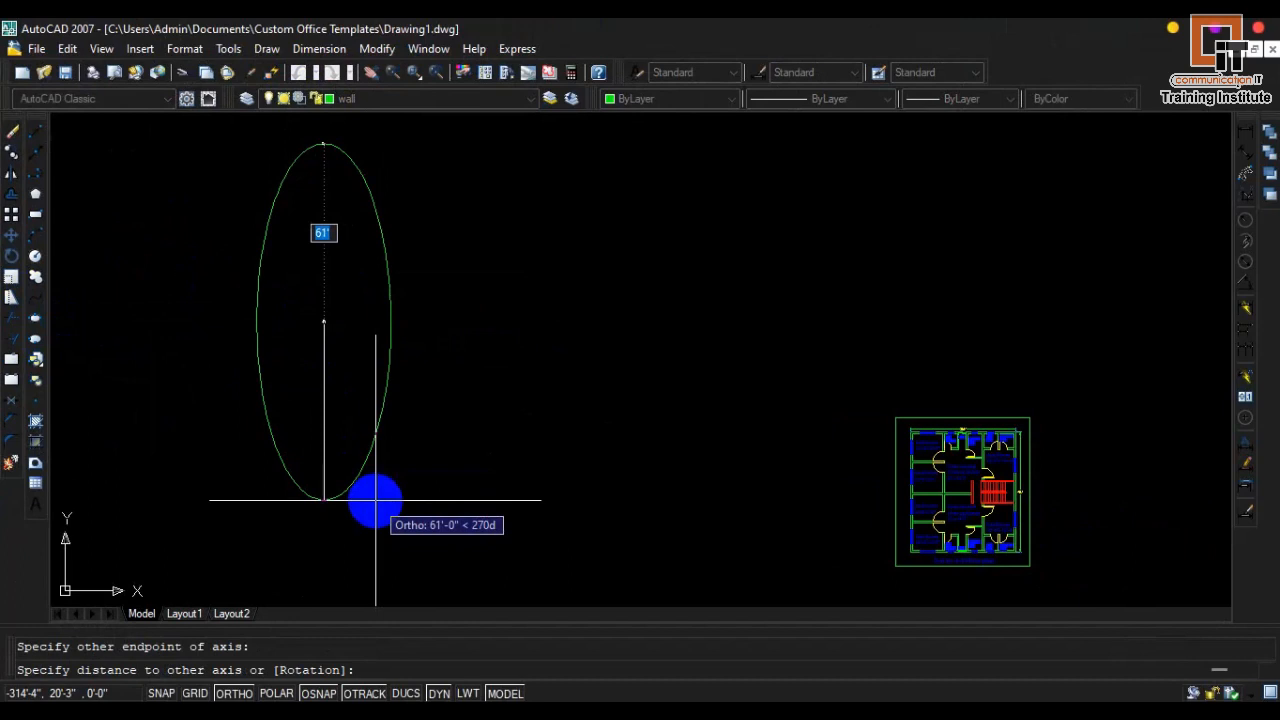
click(375, 500)
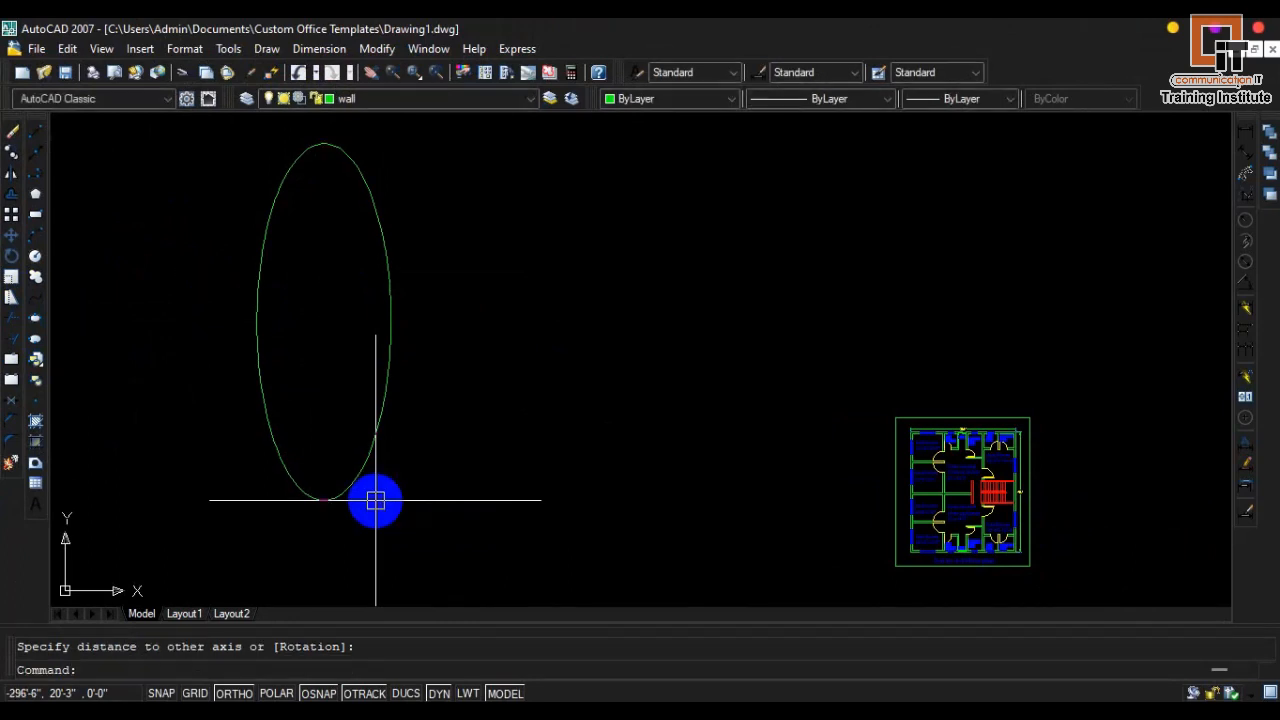
- Draw a three-quarter elliptical arc right of the ellipse, running counterclockwise from its left quadrant to its top with ortho on
click(35, 342)
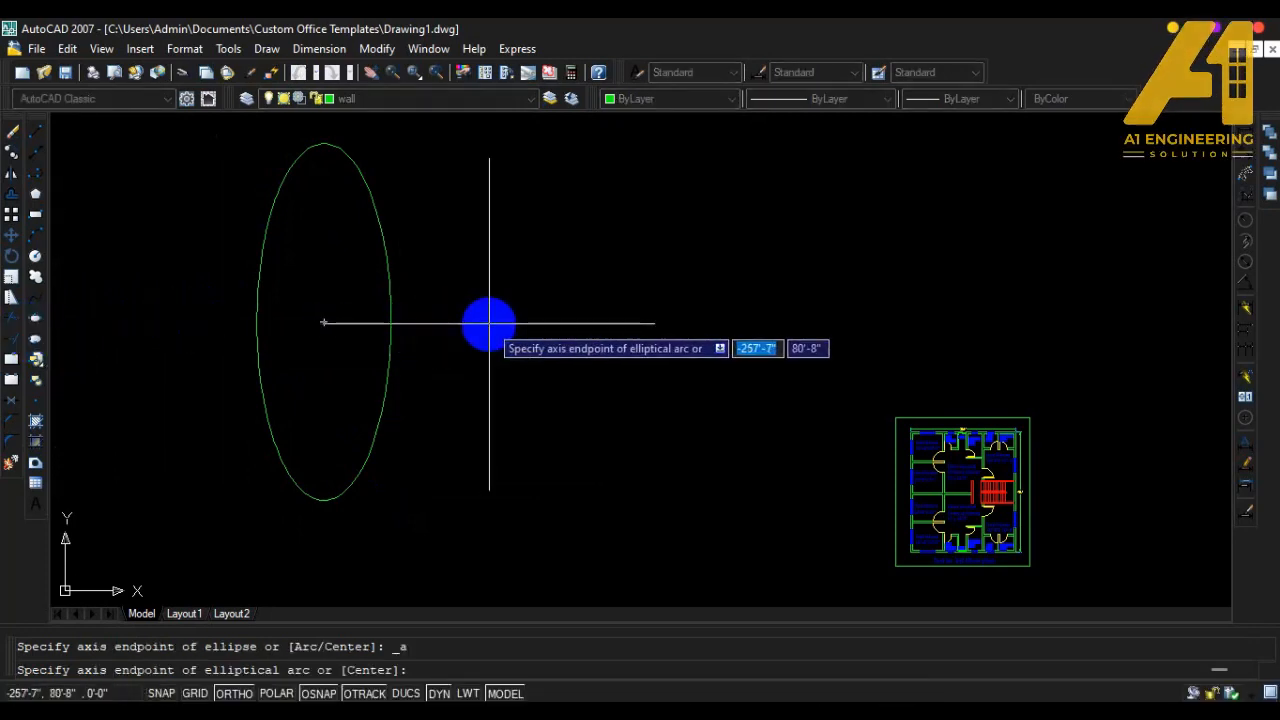
click(517, 321)
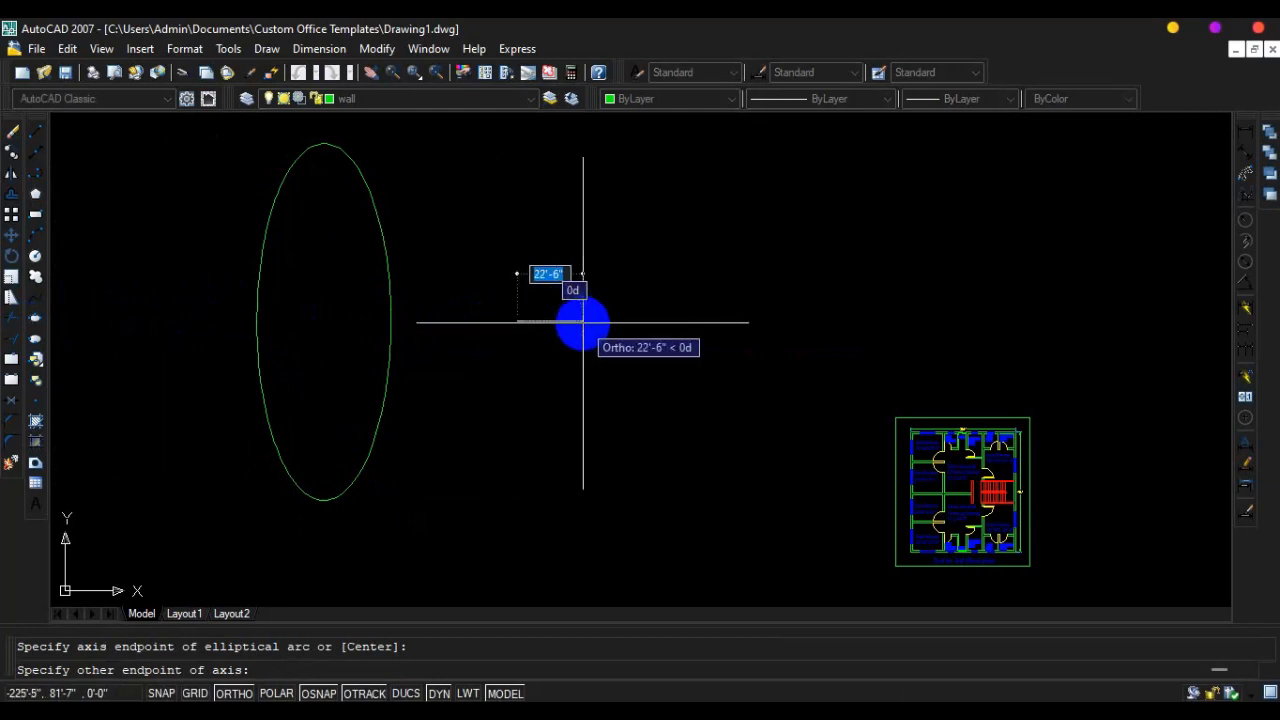
click(643, 322)
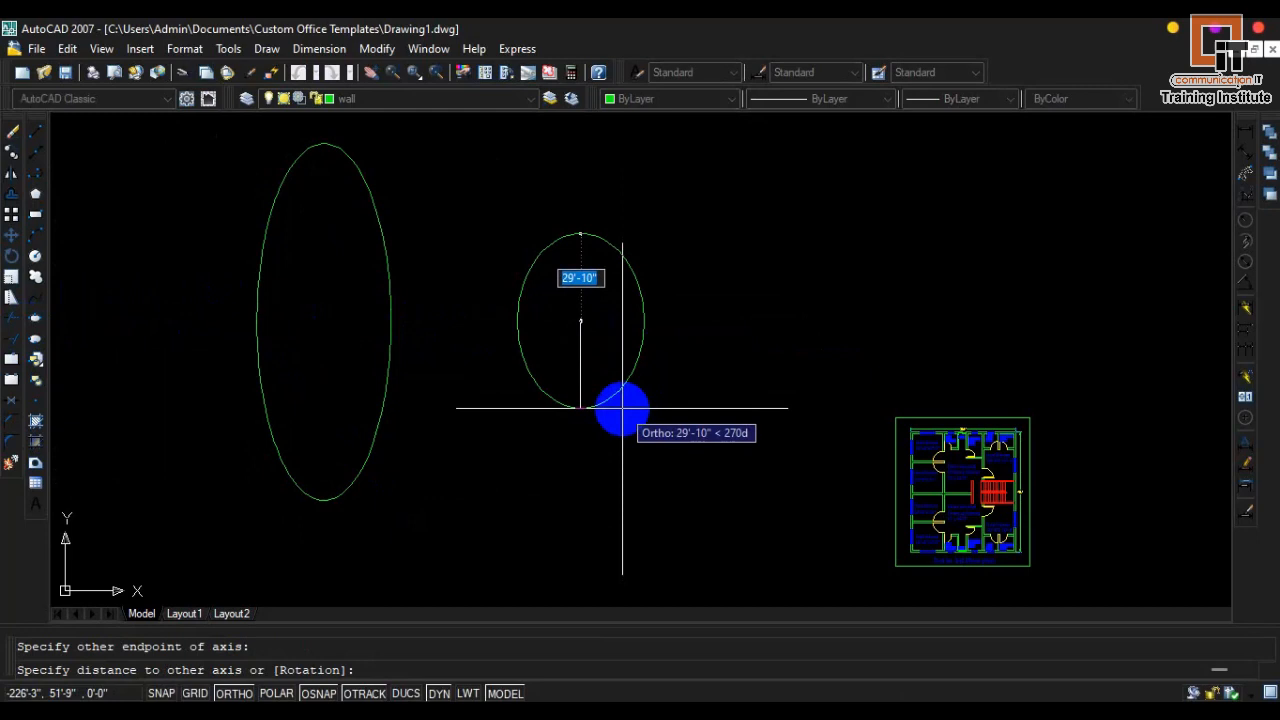
key(F8)
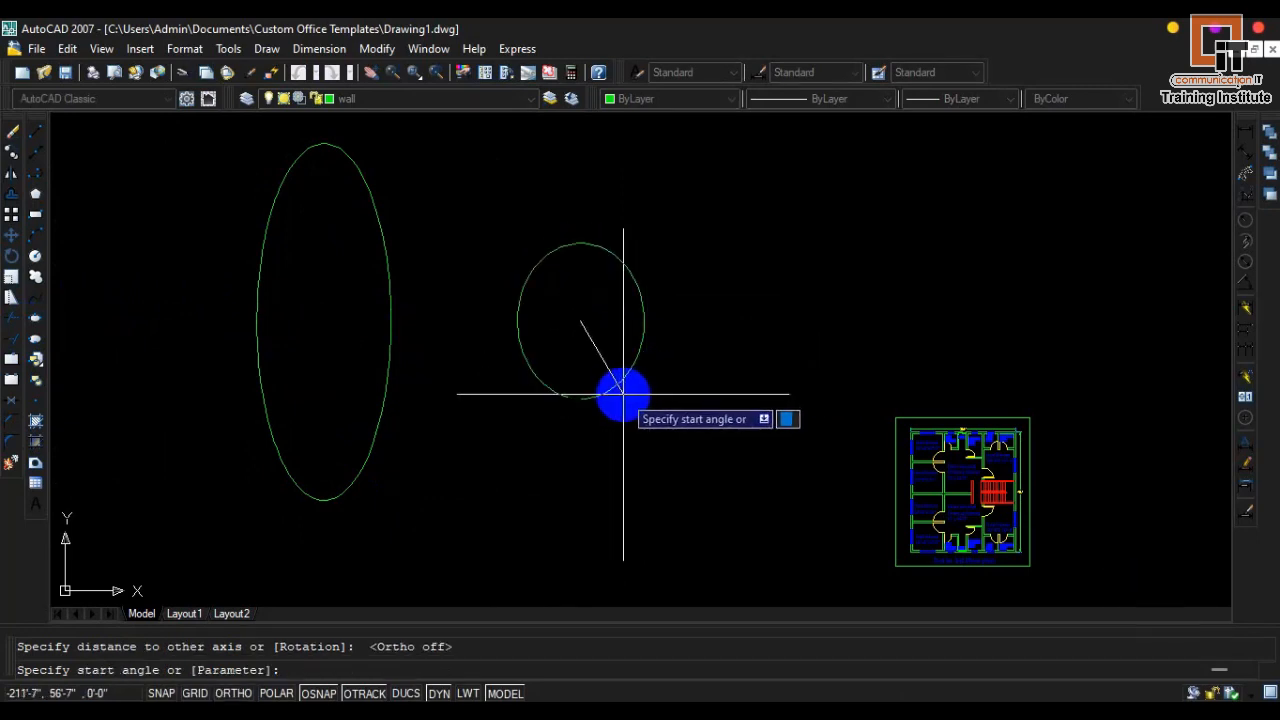
key(F8)
click(528, 376)
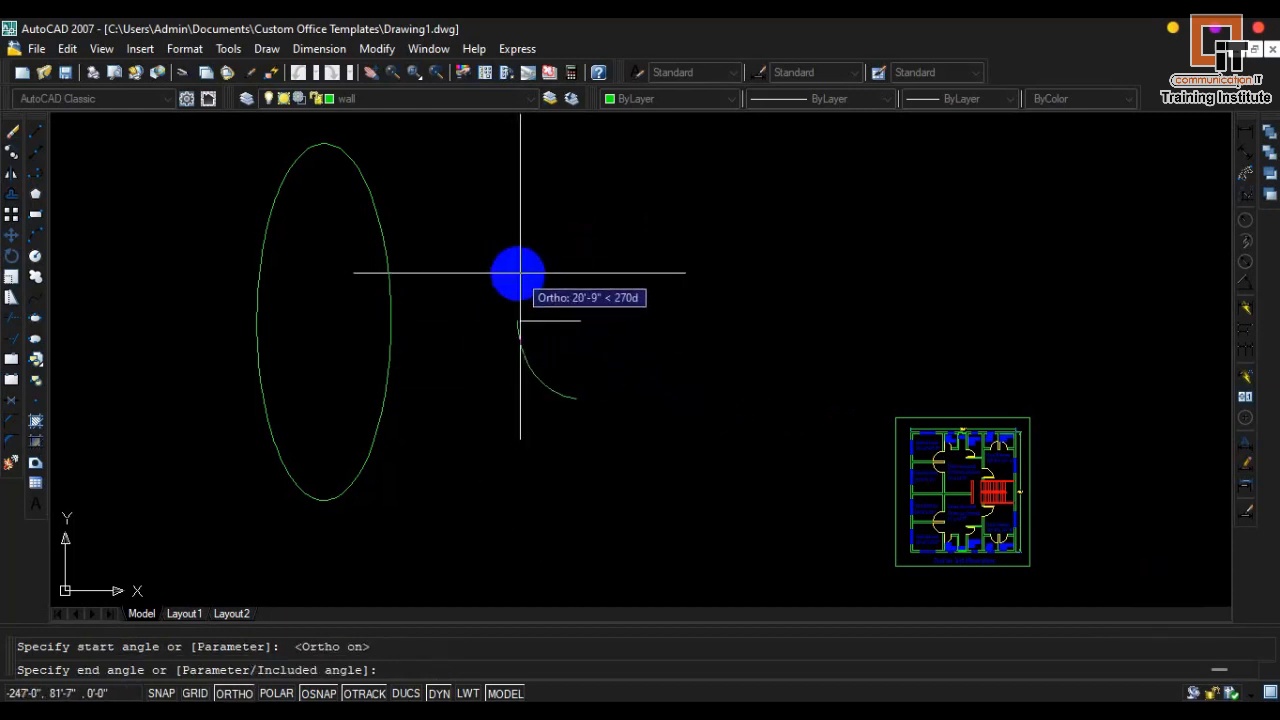
click(556, 265)
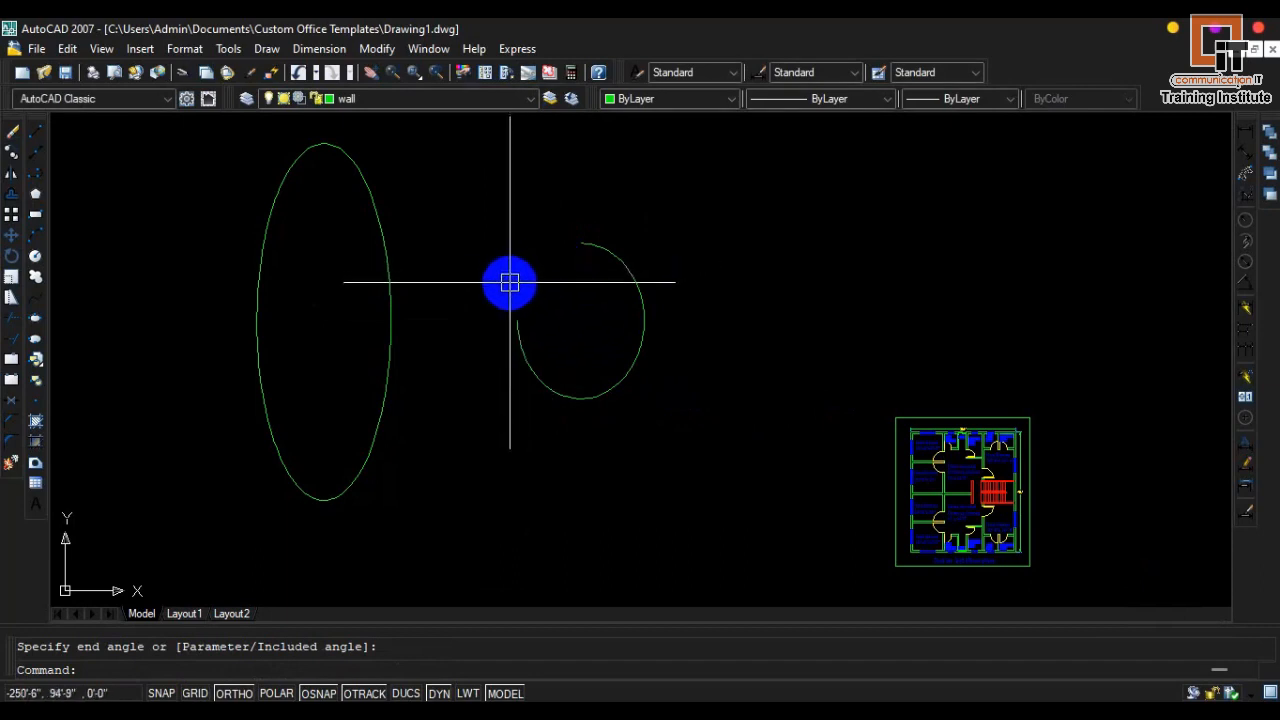
- Draw a closed rectangle from four separate lines left of the ellipse, about 69' wide and 79' tall
click(40, 136)
middle_drag(109, 223, 486, 251)
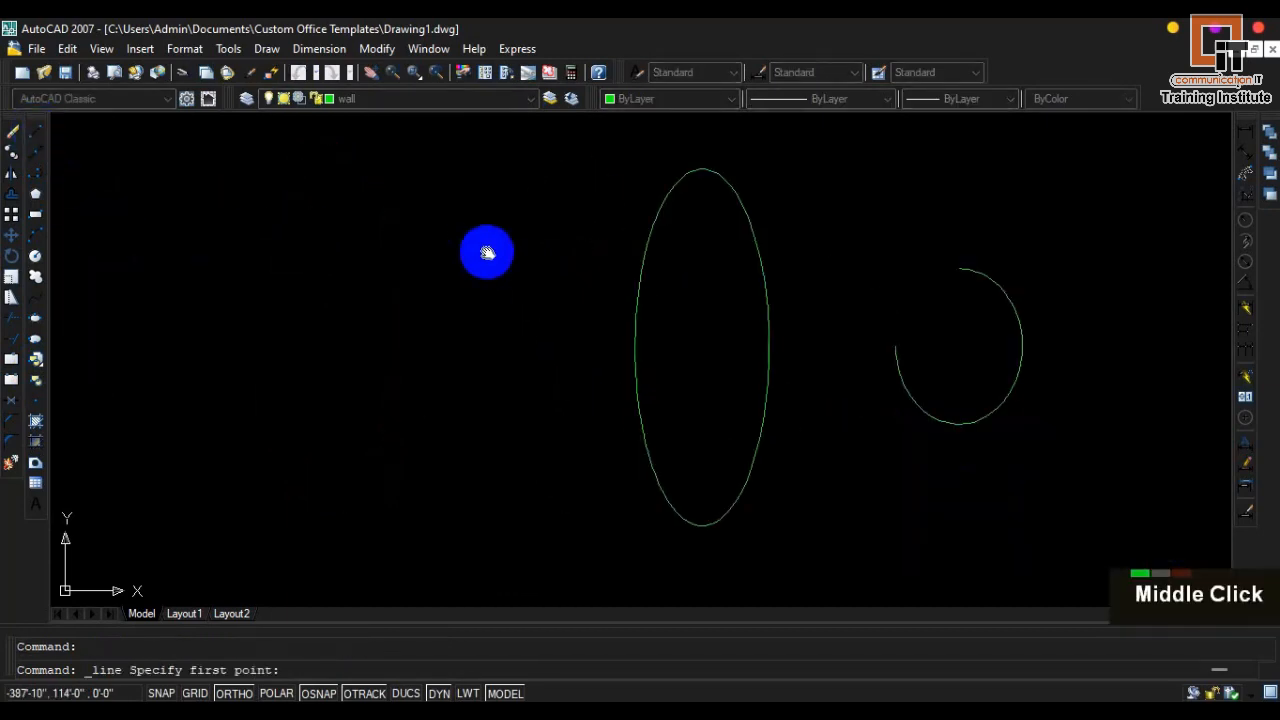
click(253, 244)
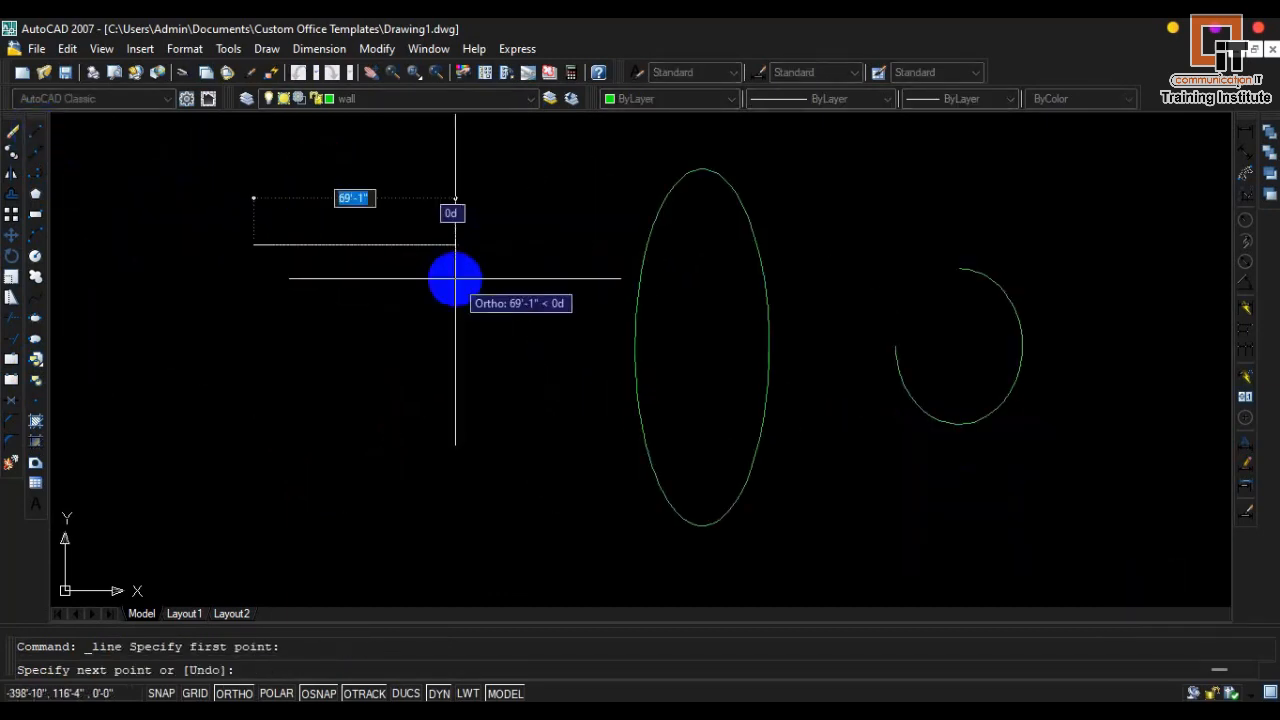
click(456, 477)
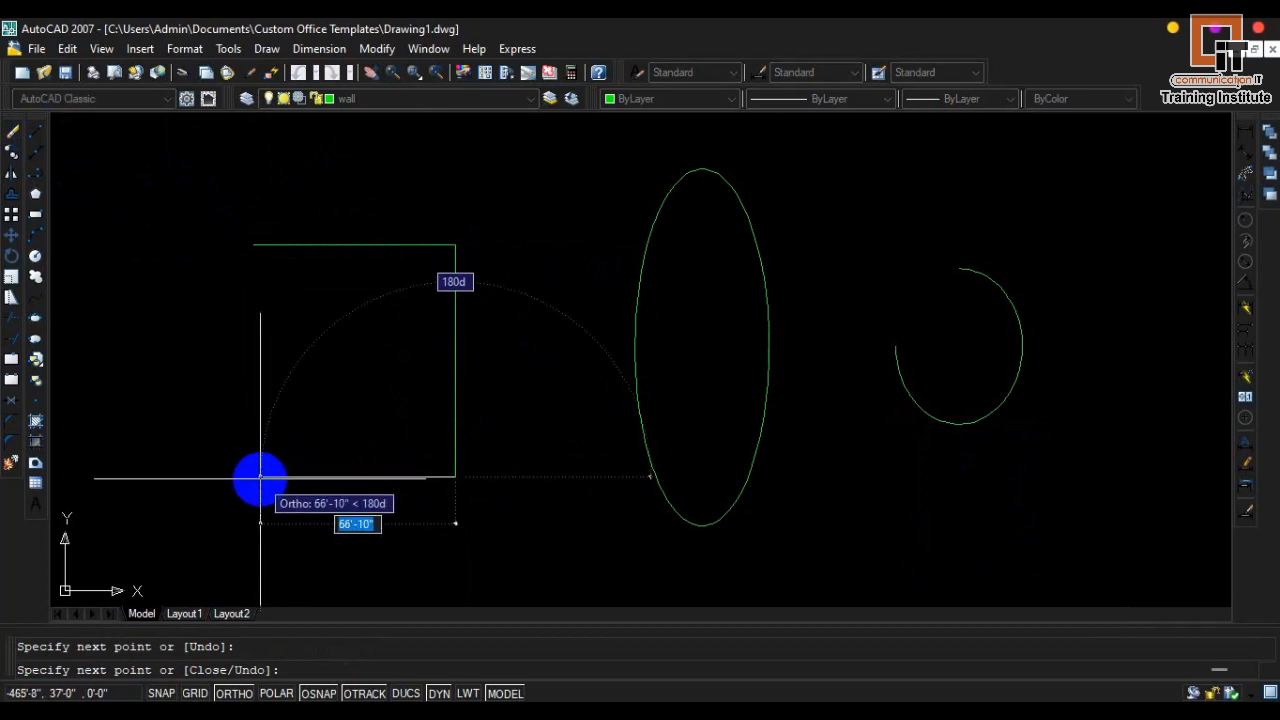
click(256, 477)
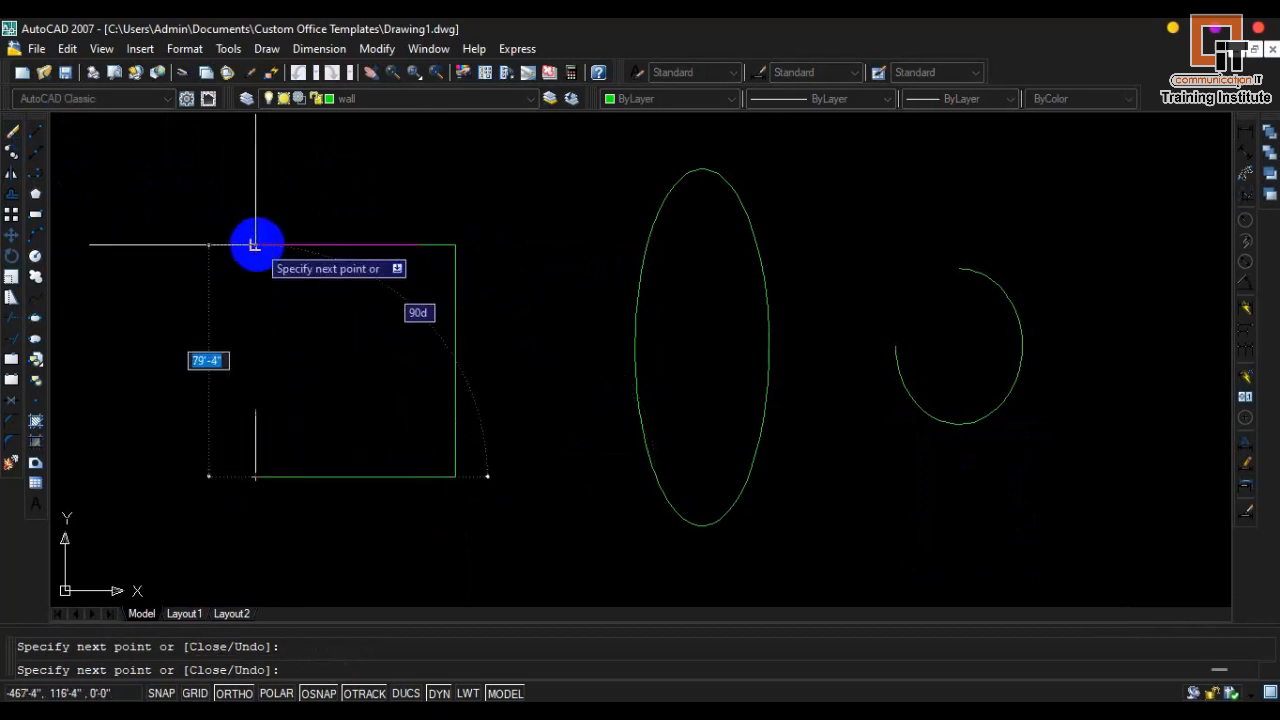
key(Escape)
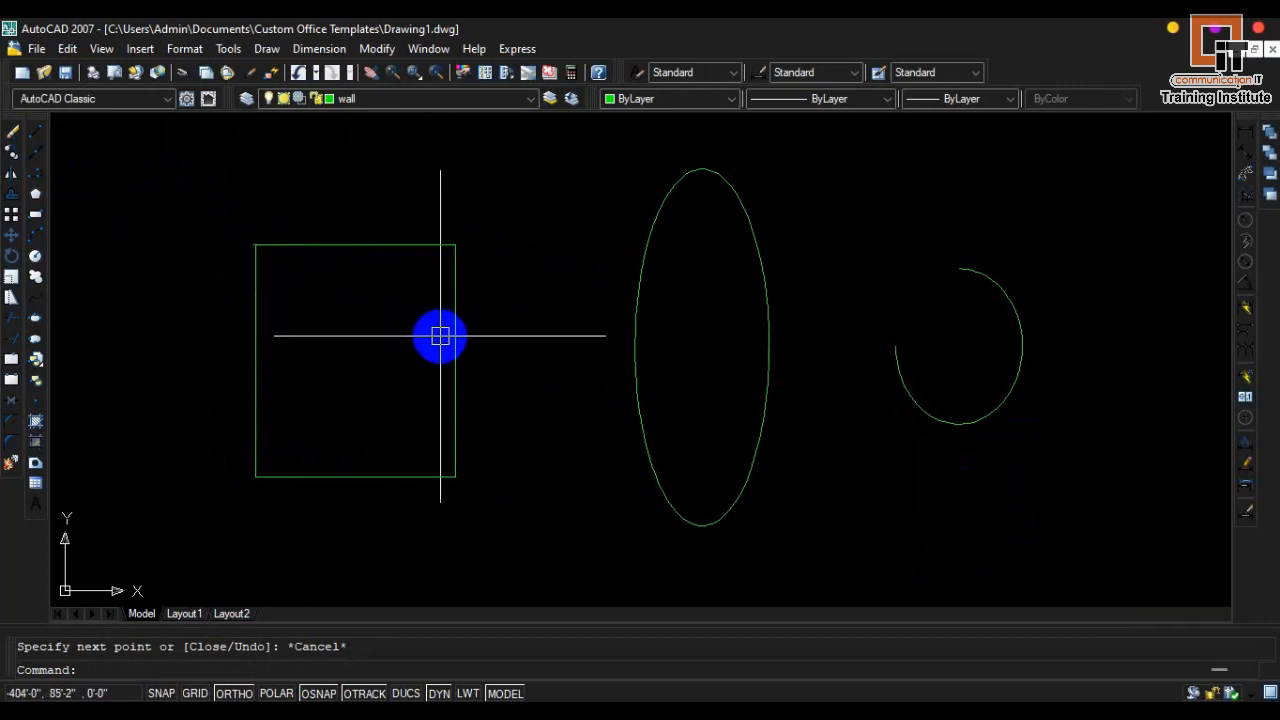
- Convert the four lines of the rectangle into a block named c1
click(255, 335)
key(Escape)
key(Escape)
click(184, 205)
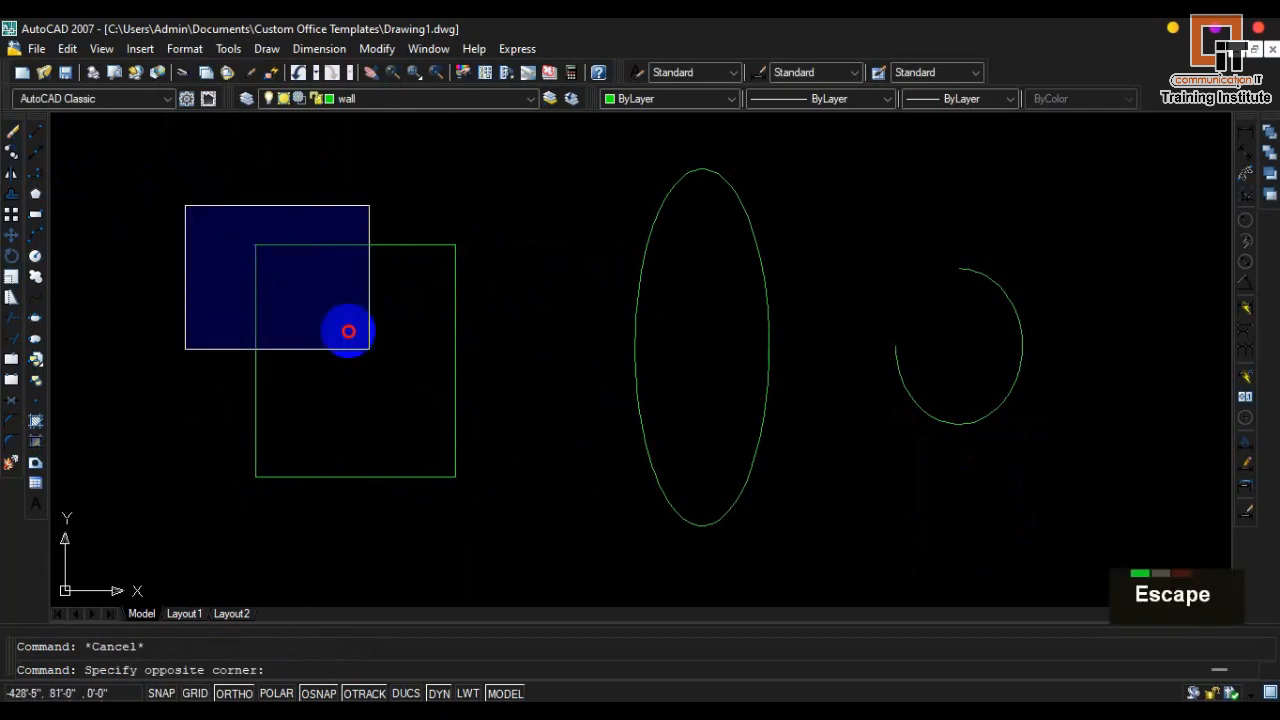
click(535, 509)
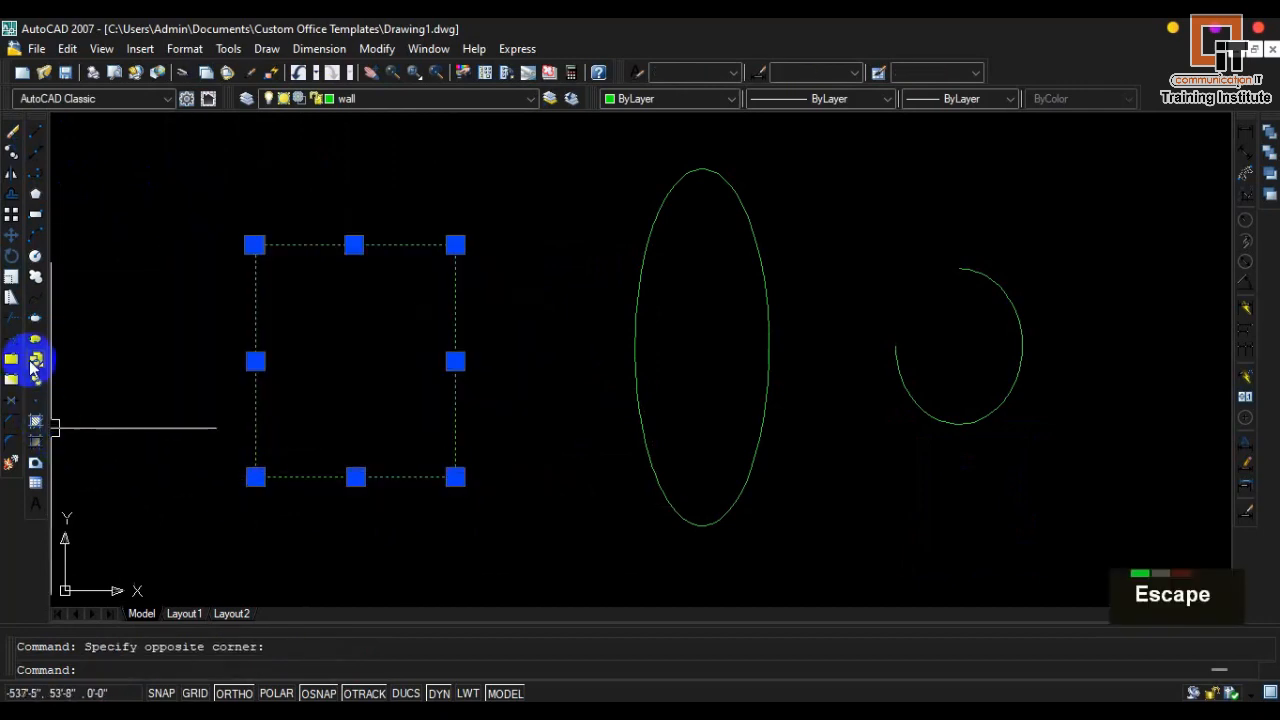
click(35, 380)
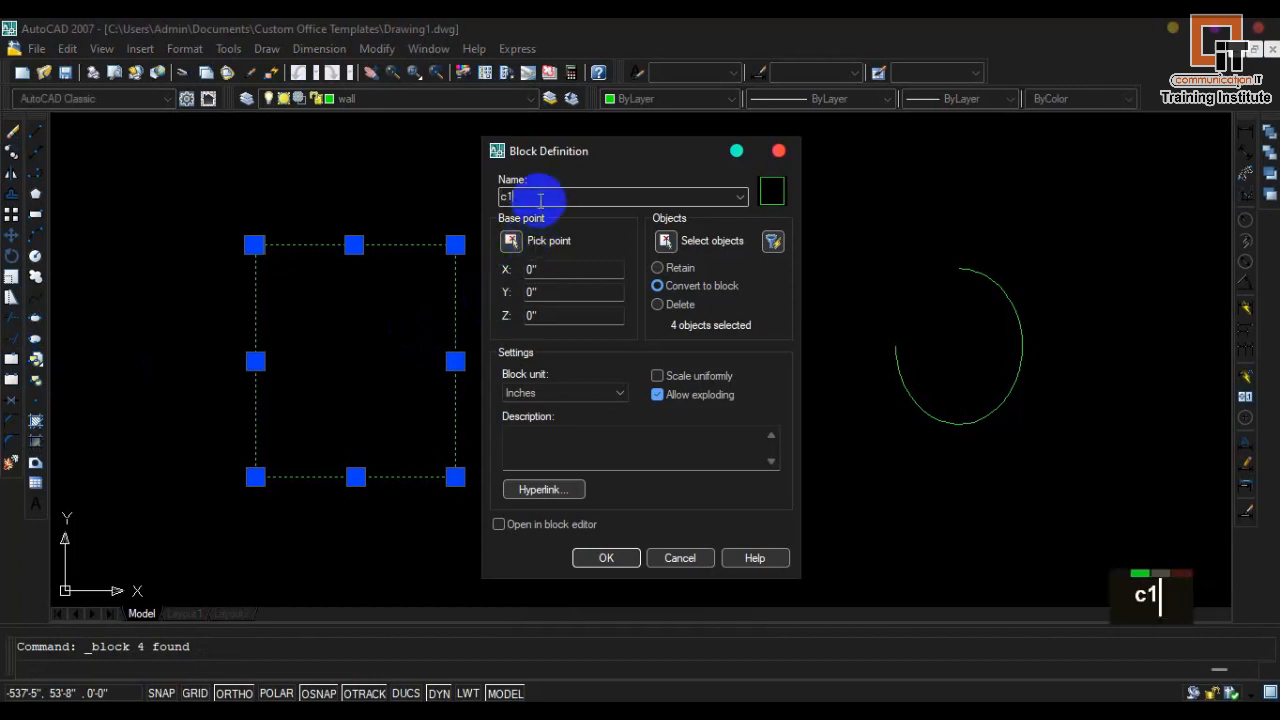
click(592, 557)
click(304, 247)
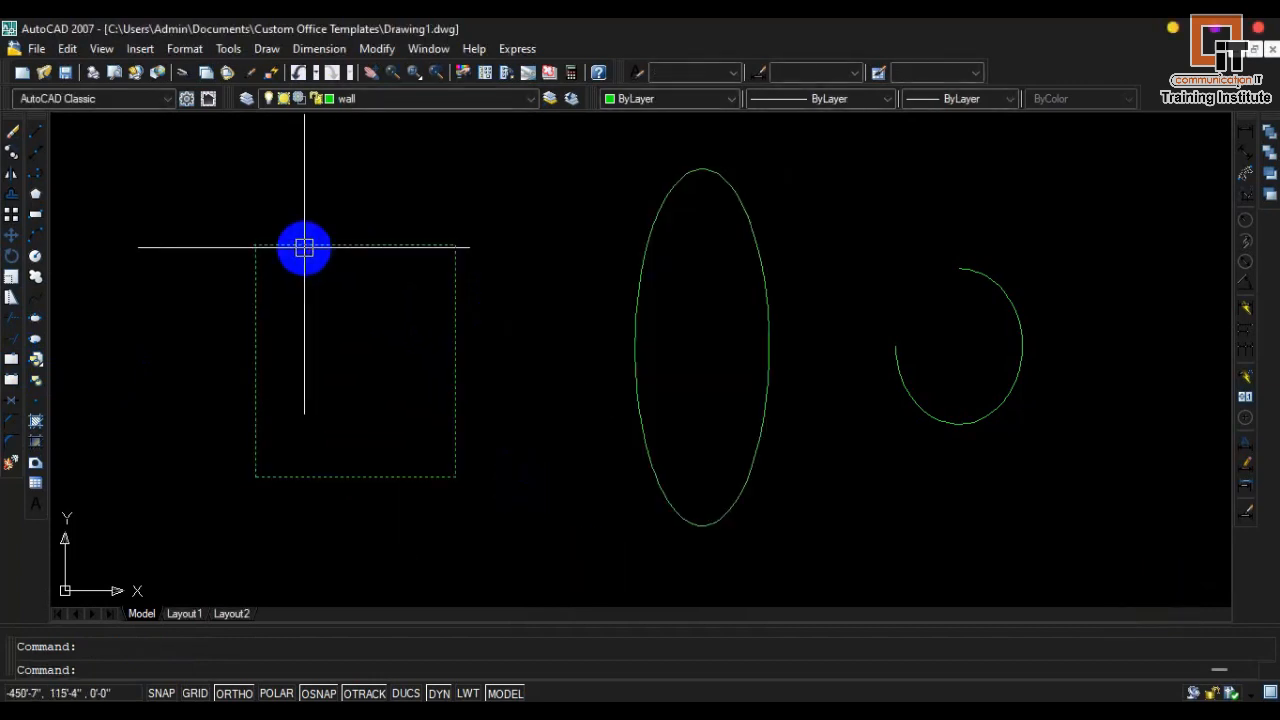
key(Escape)
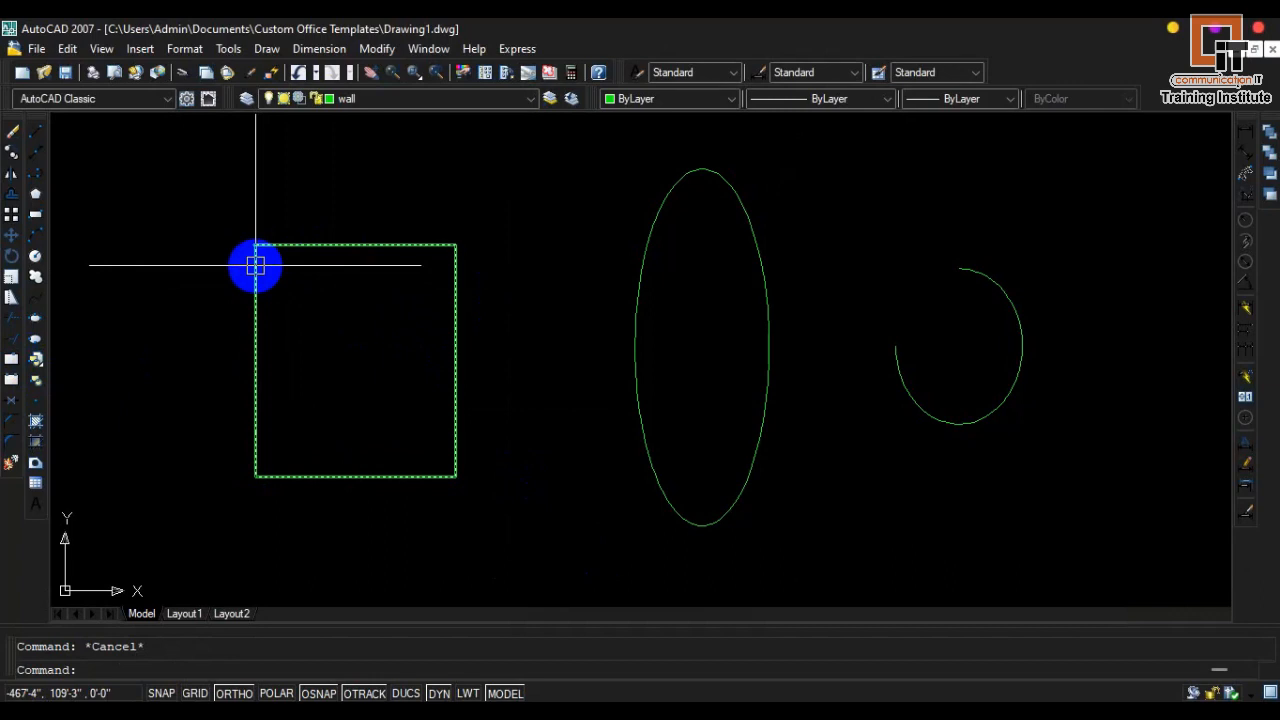
- Explode the rectangle block back into separate lines
text(x)
key(Return)
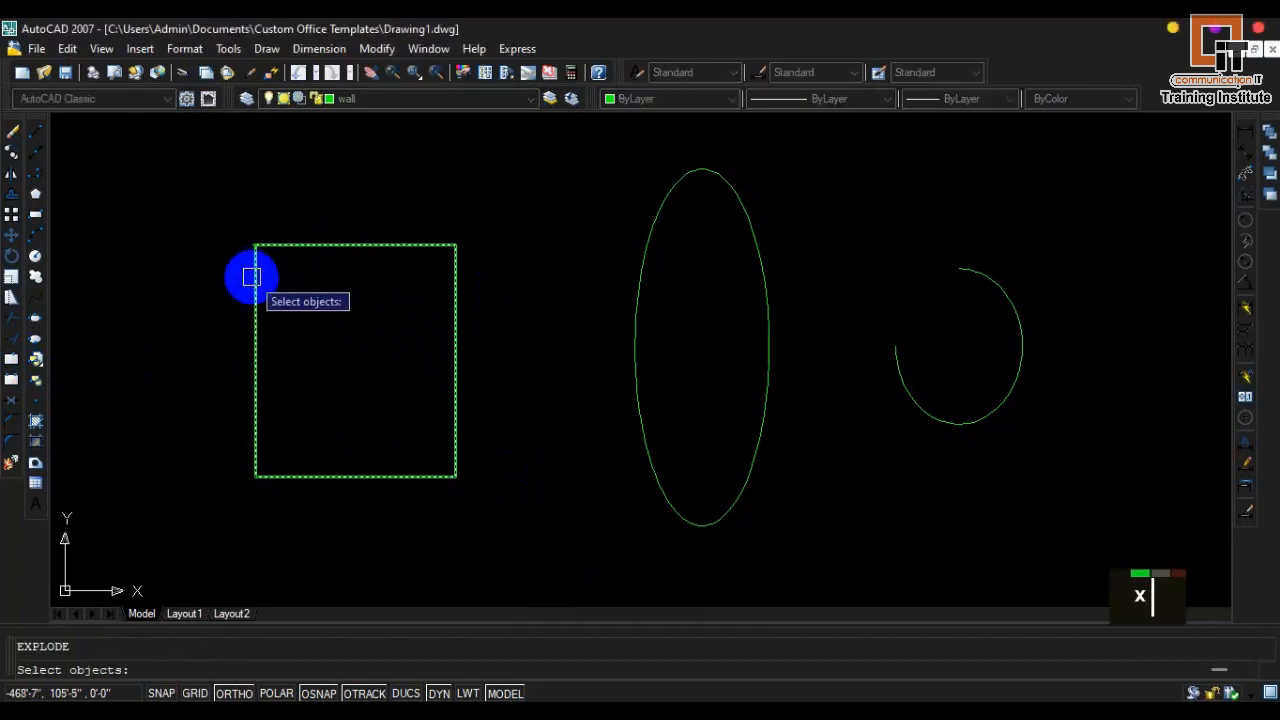
click(251, 277)
key(Return)
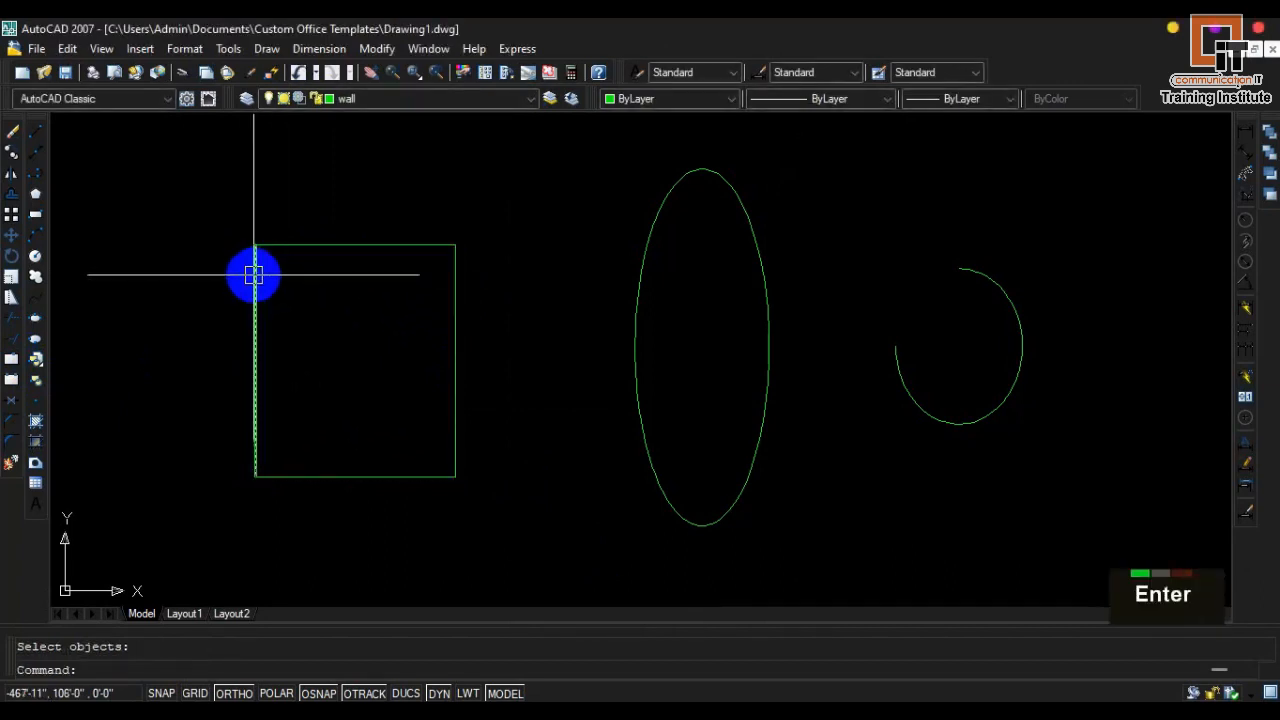
key(Escape)
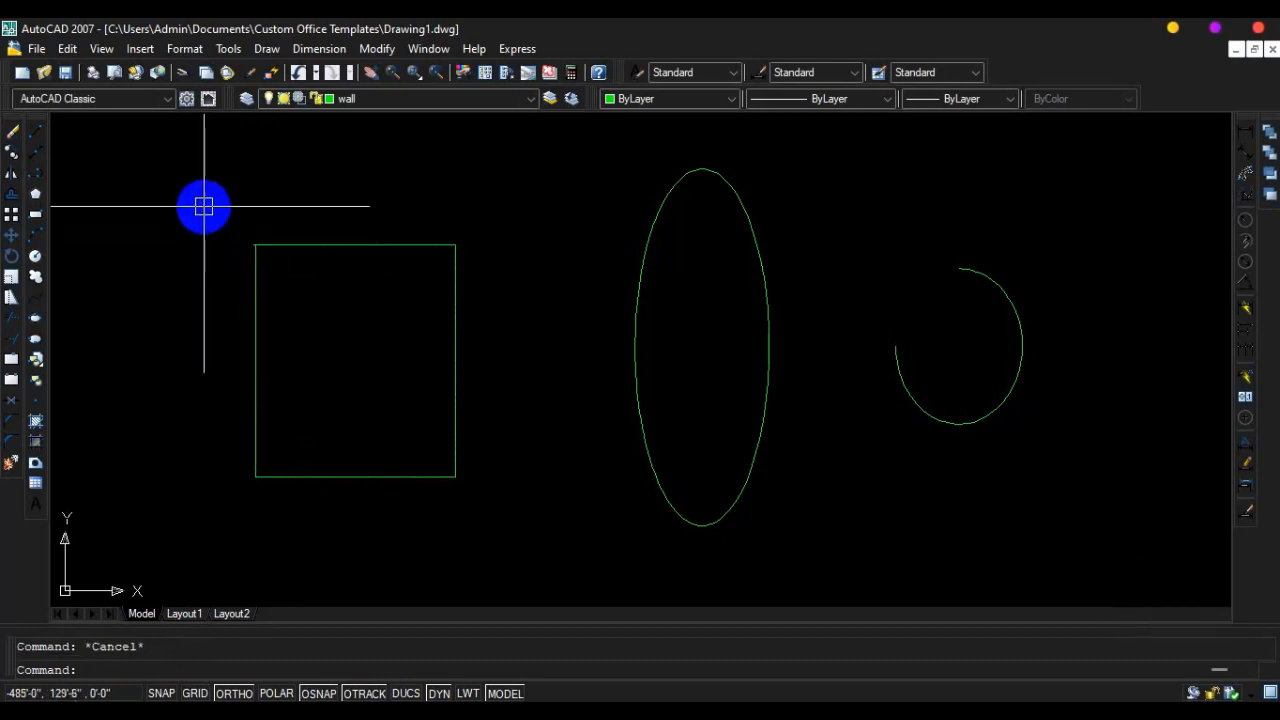
text(b)
key(Return)
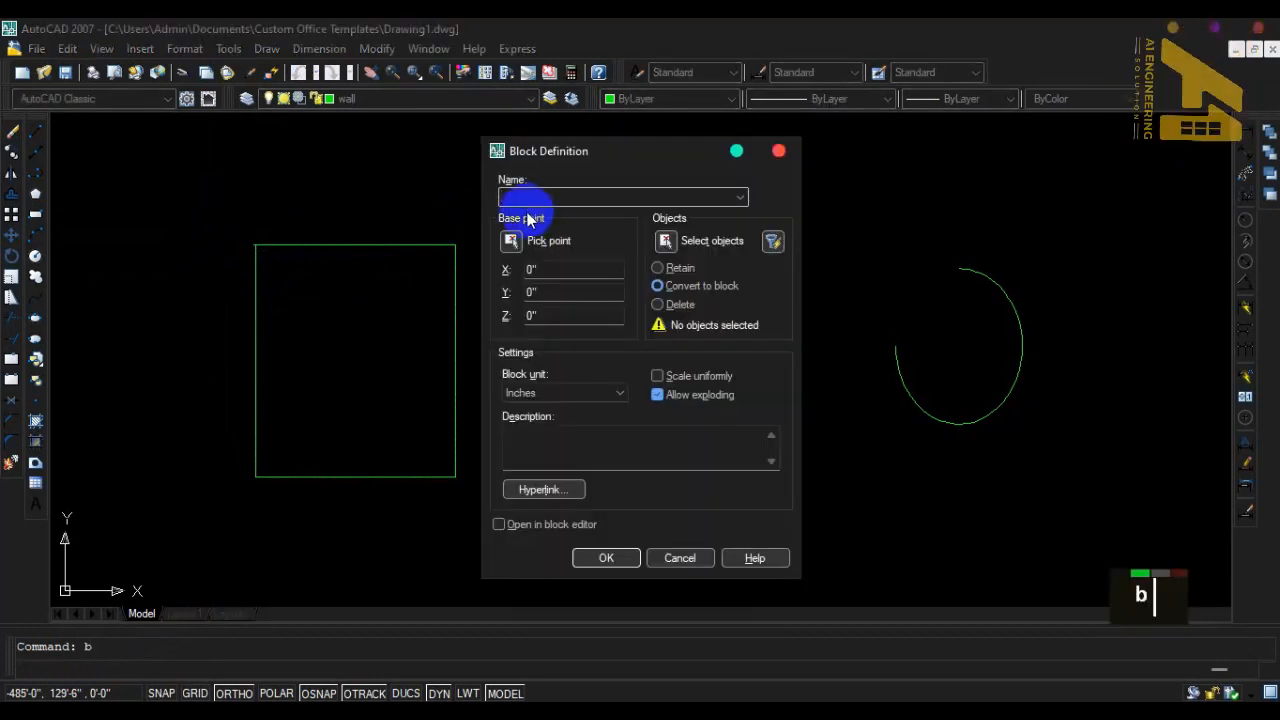
text(c2)
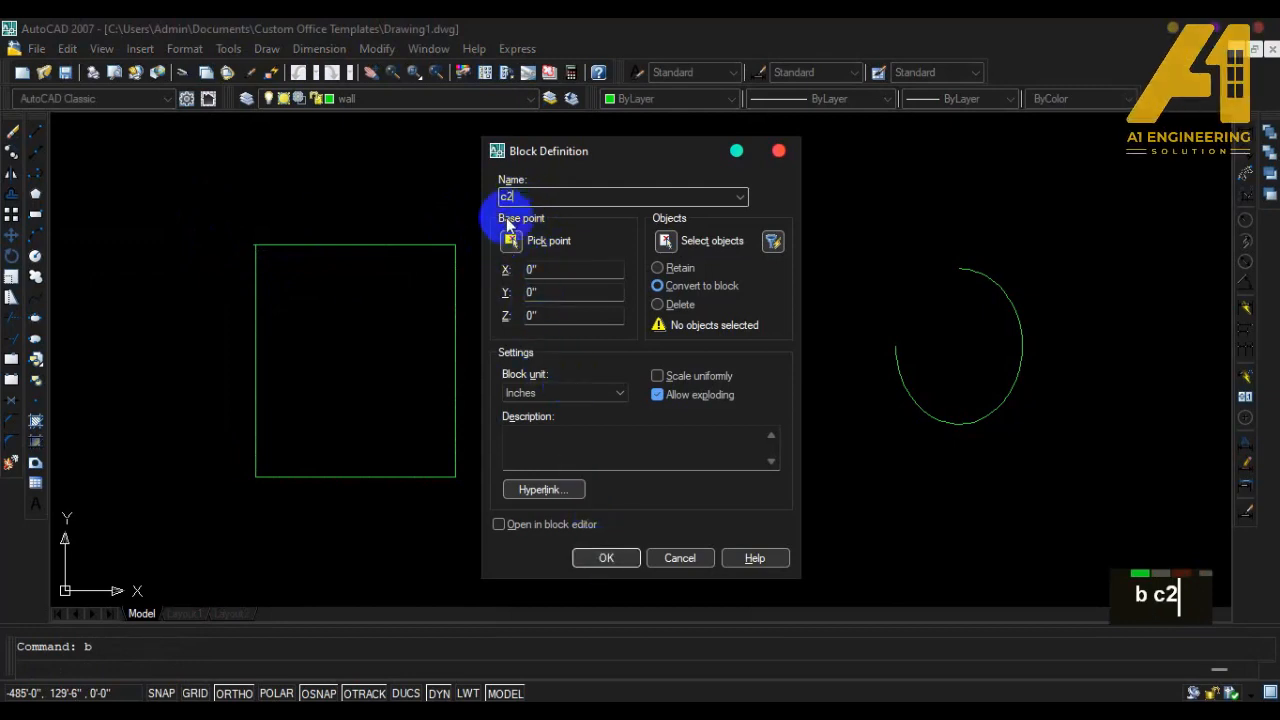
key(Escape)
- Select all four separated lines of the rectangle and define them as a new block
click(194, 189)
click(518, 488)
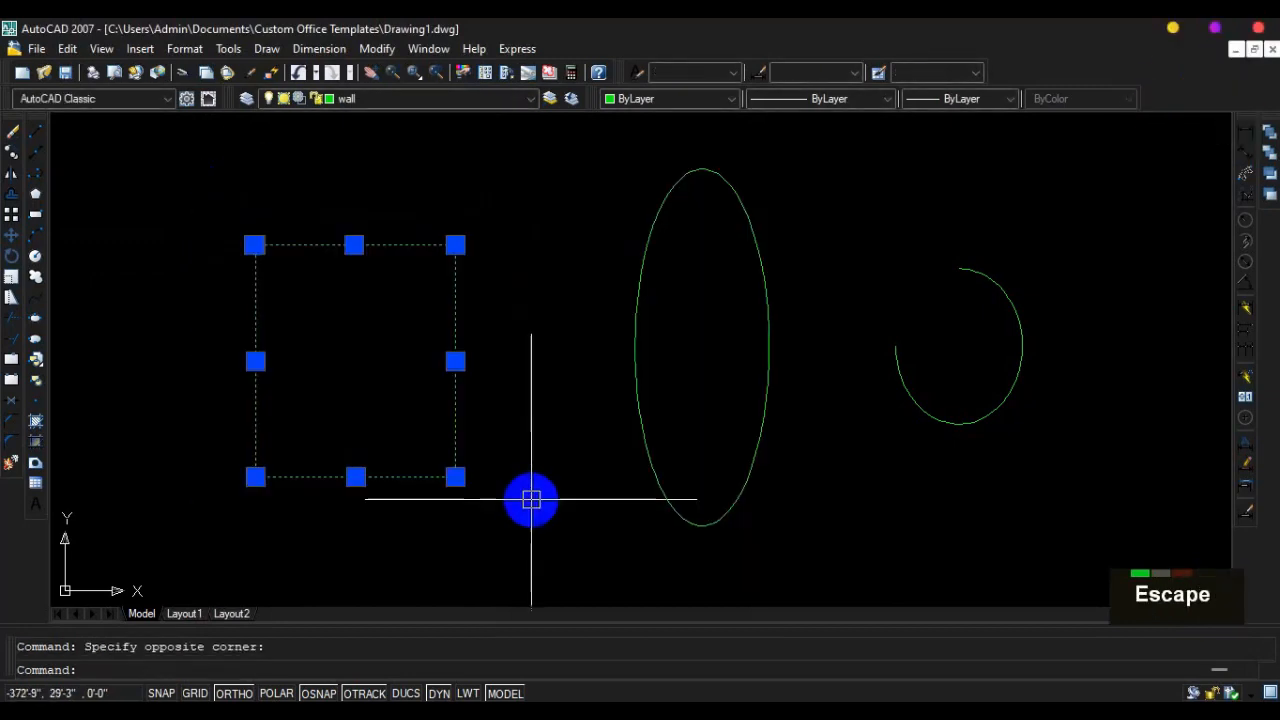
text(b)
key(Return)
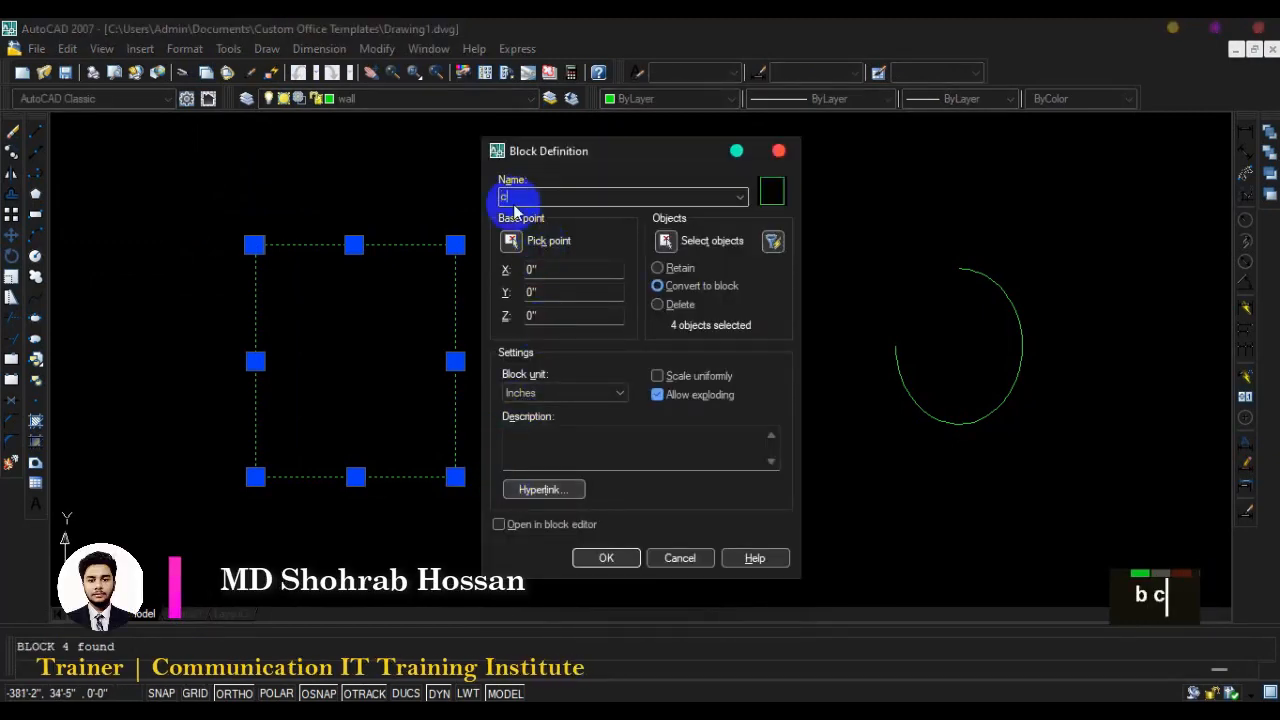
click(603, 559)
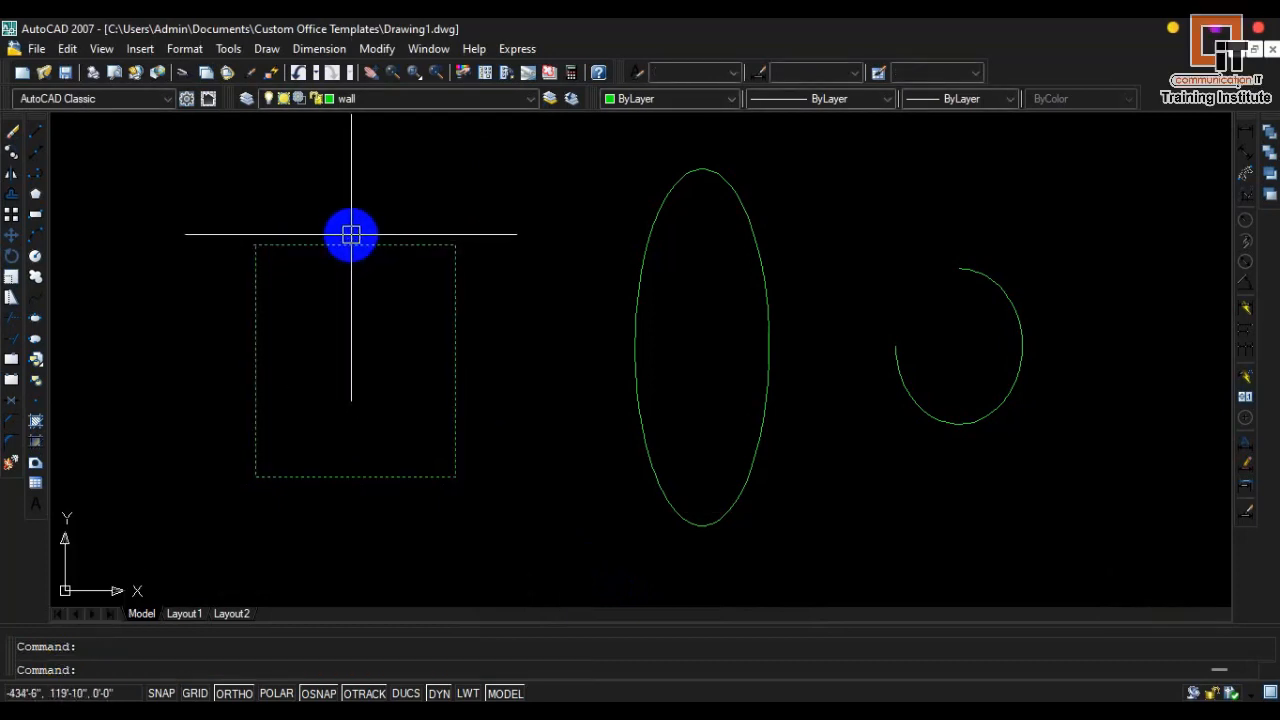
key(Escape)
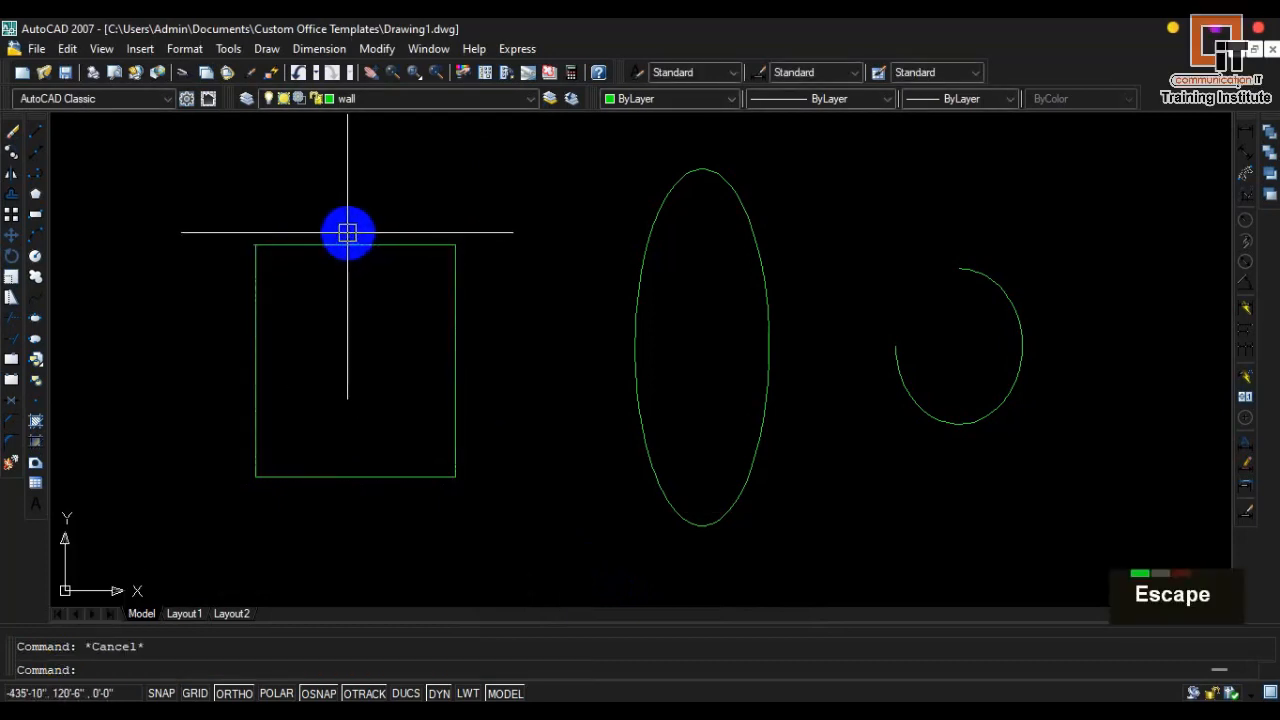
- Place two point objects one above the other in the empty space left of the rectangle
click(40, 401)
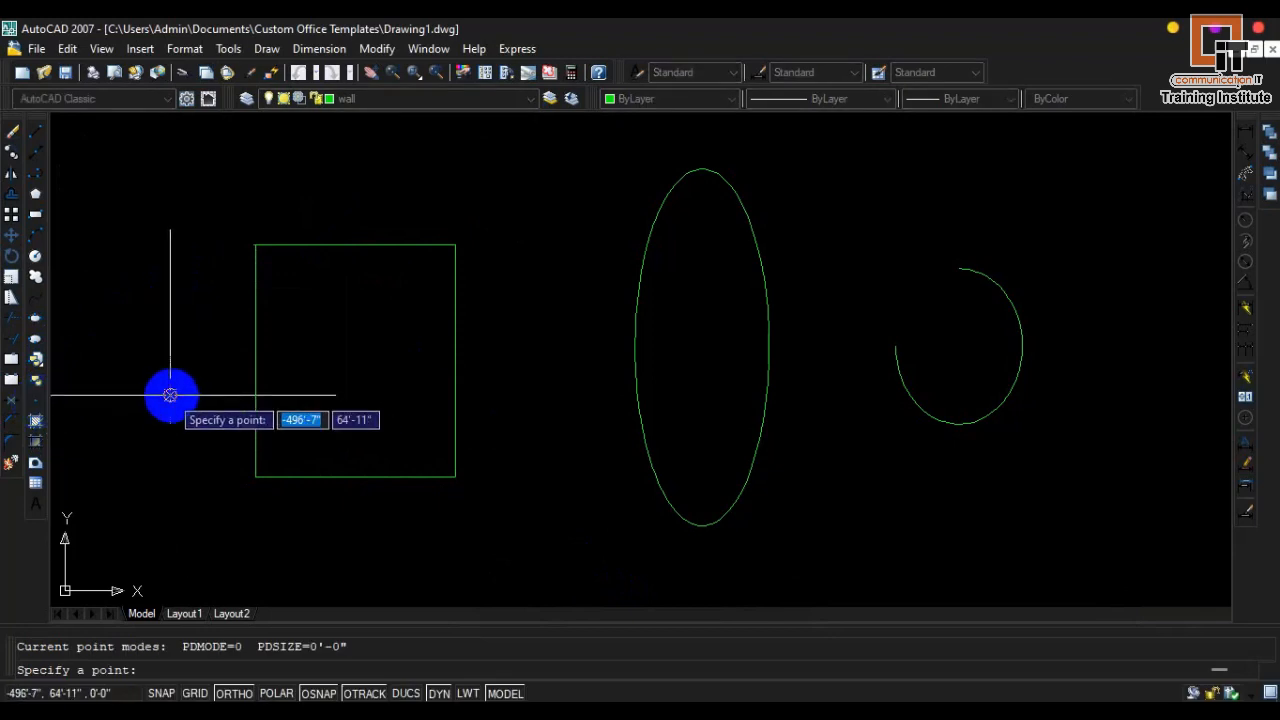
key(Escape)
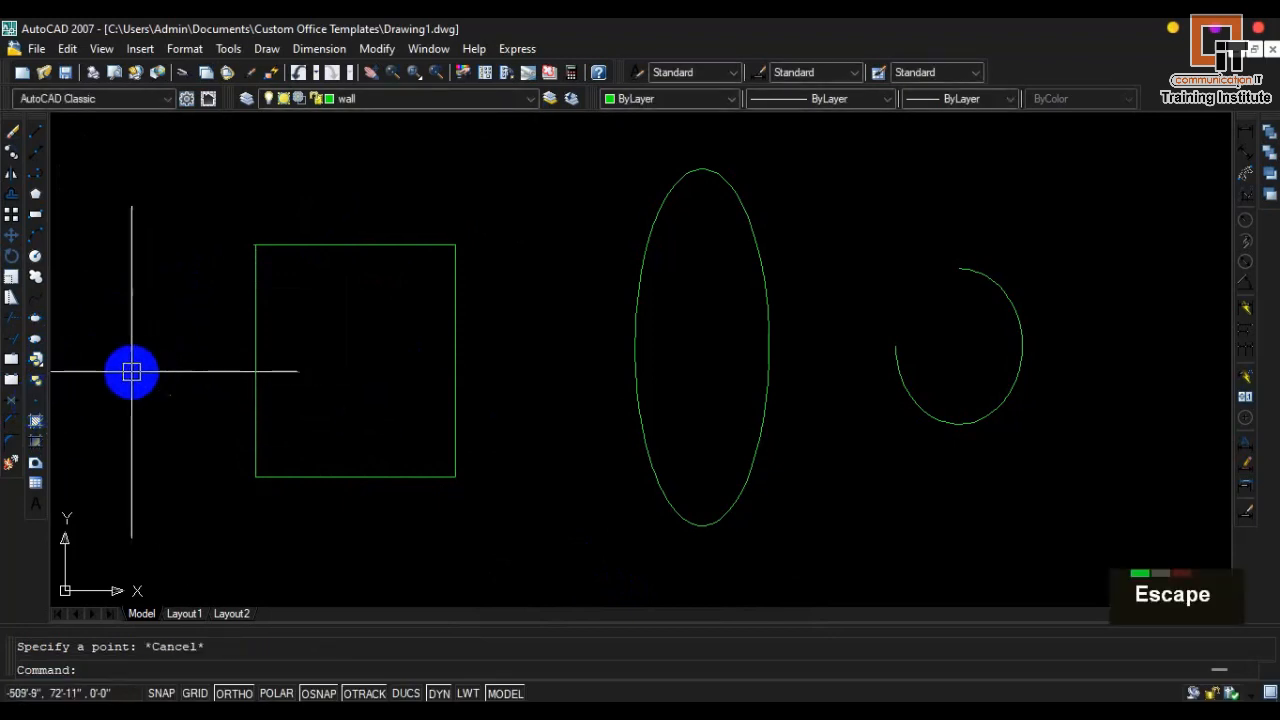
click(36, 400)
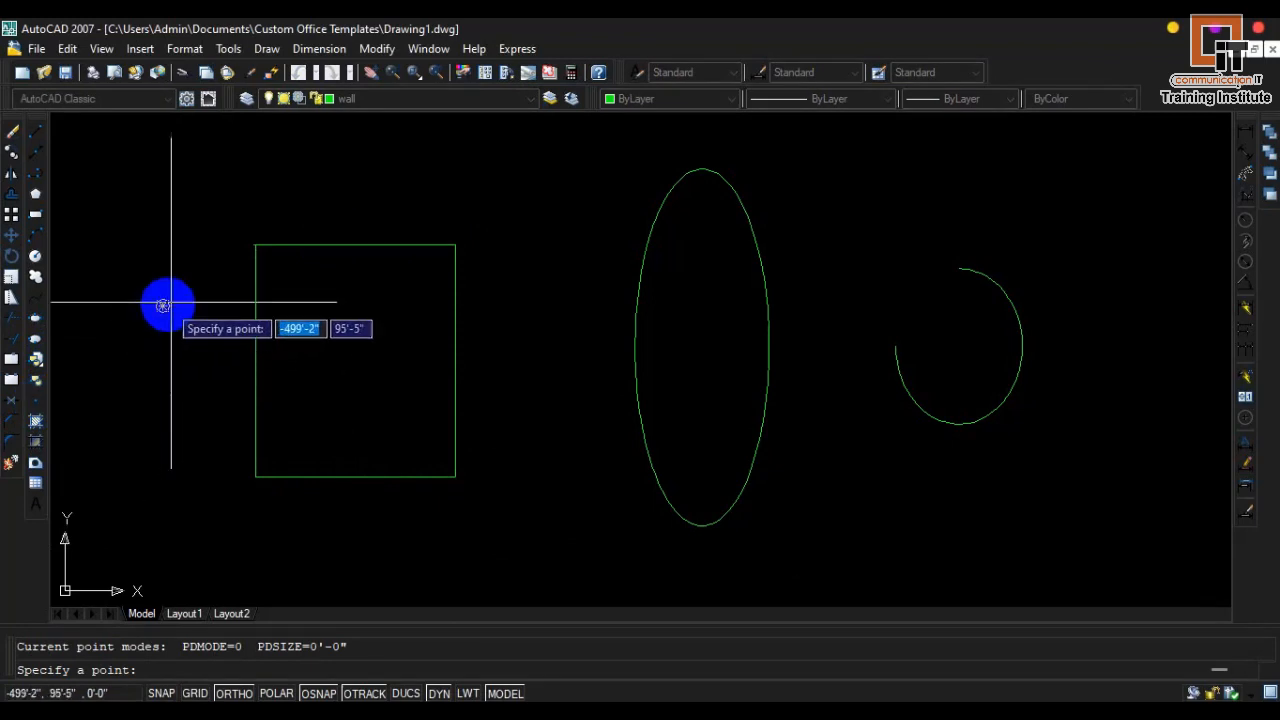
key(Escape)
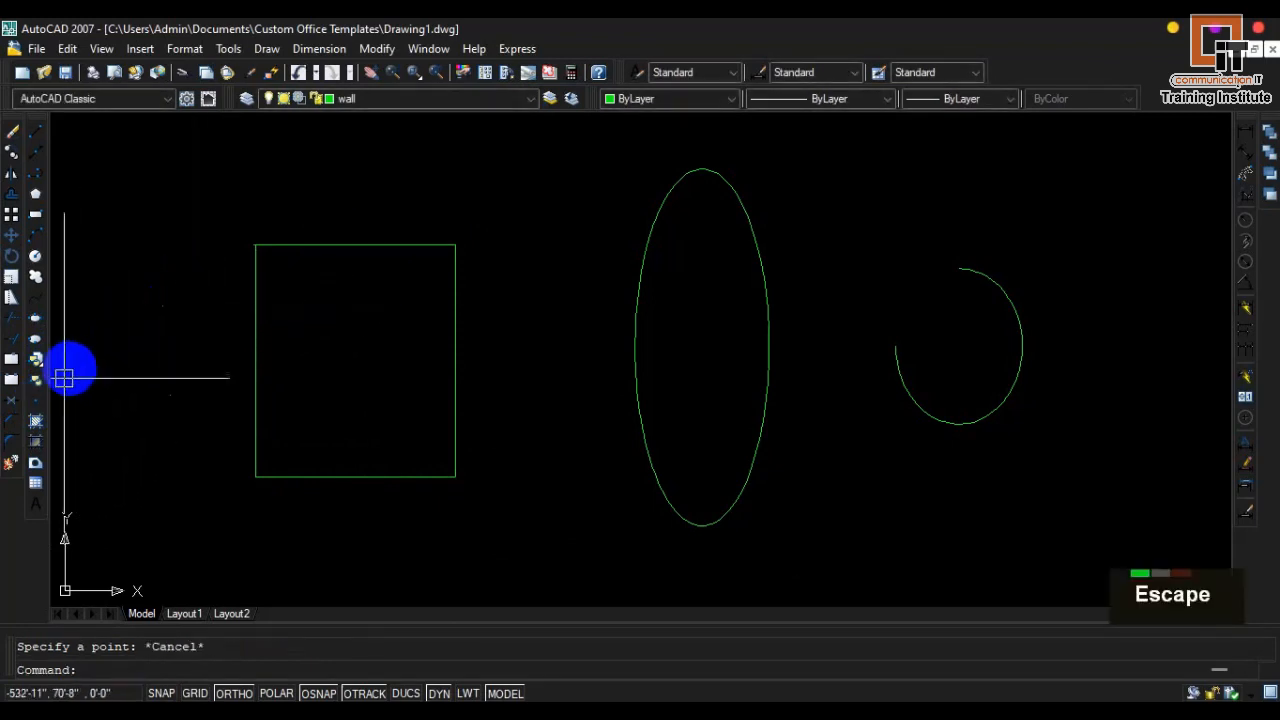